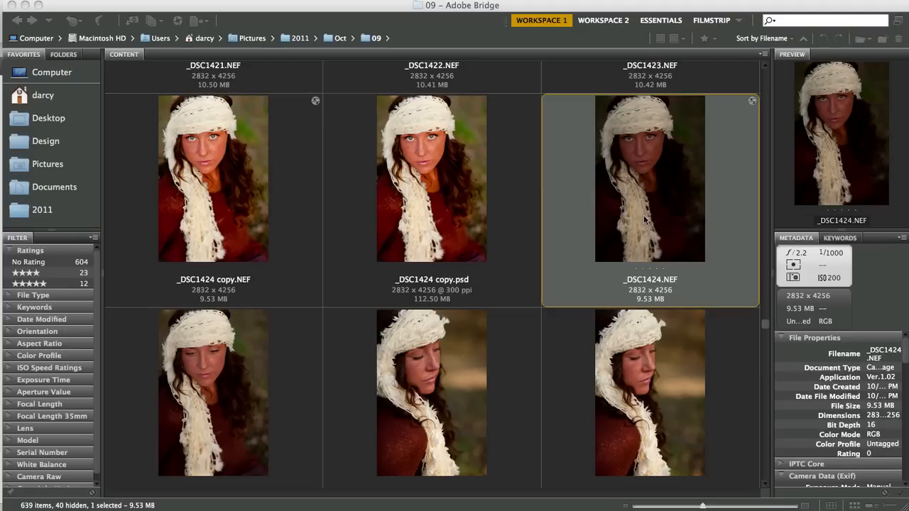
- Open the raw photo _DSC1424.NEF in Camera Raw
left_click(645, 220)
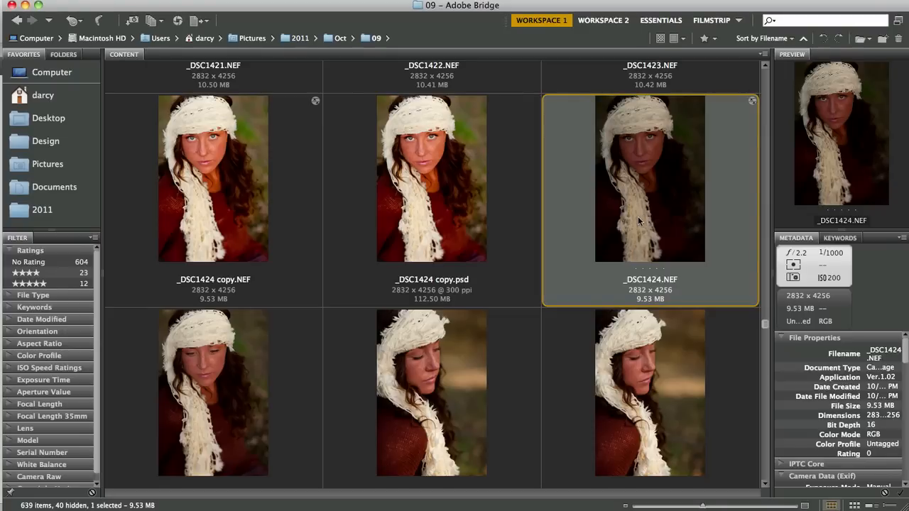
right_click(638, 221)
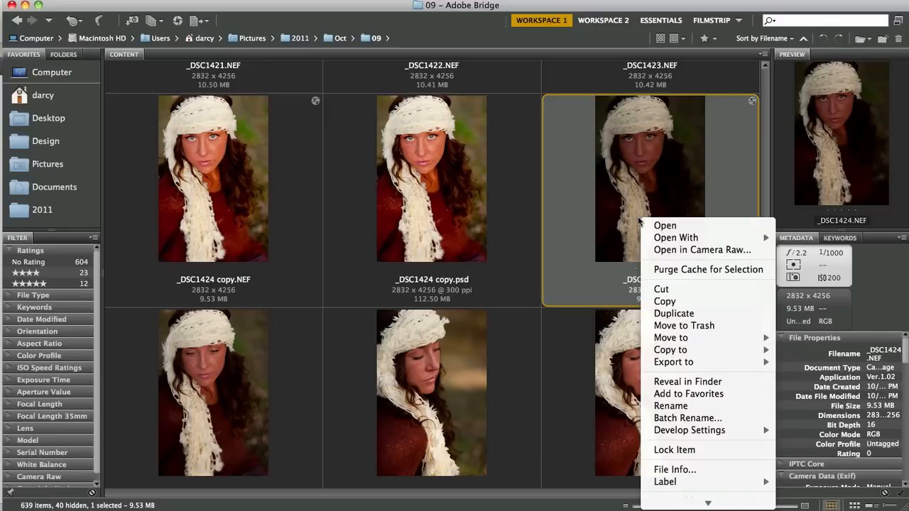
left_click(660, 250)
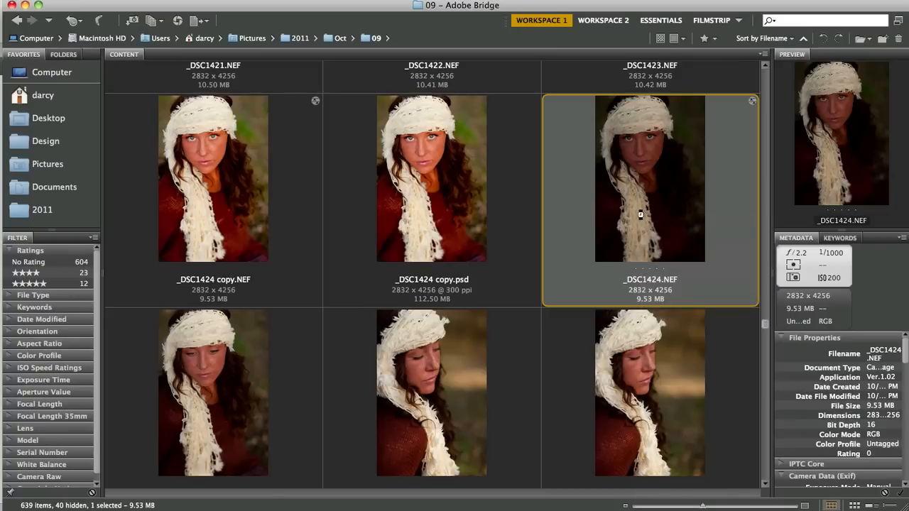
mouse_move(441, 506)
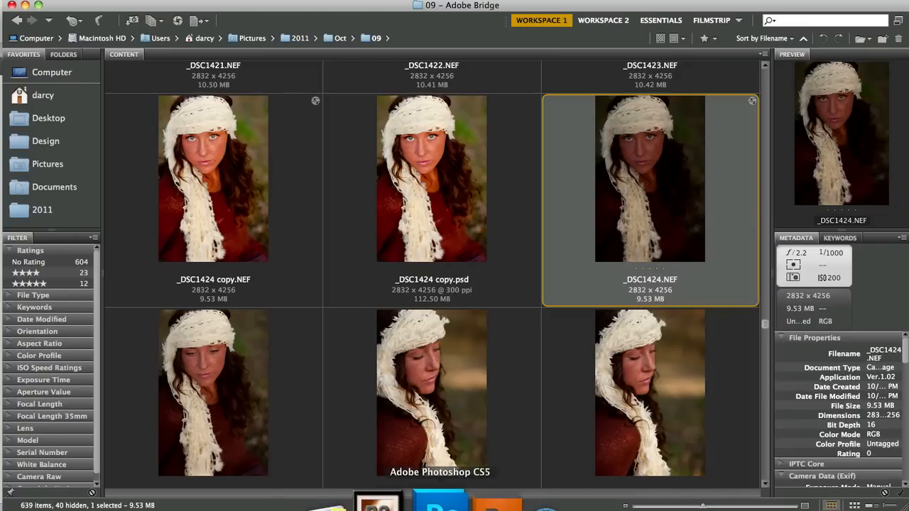
double_click(651, 209)
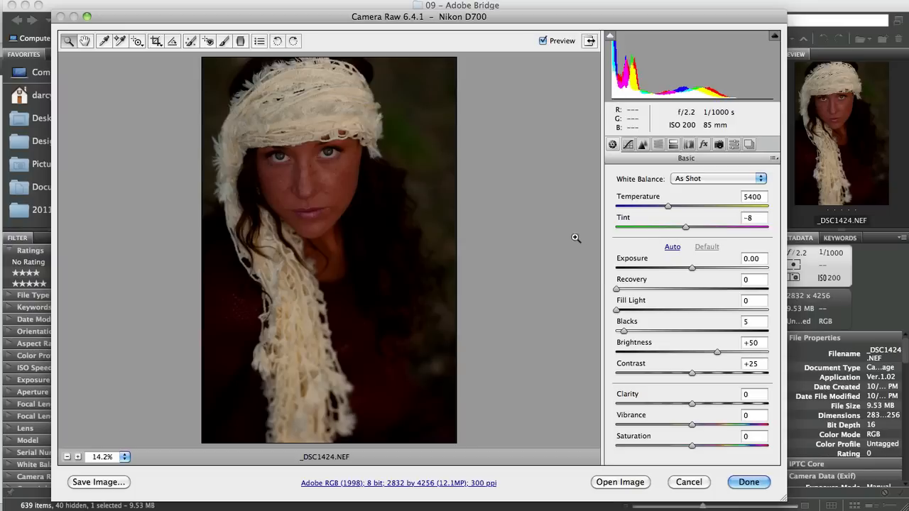
- Set the photo's exposure to +1.65 and raise the fill light
left_click(693, 271)
left_click_drag(694, 268, 724, 269)
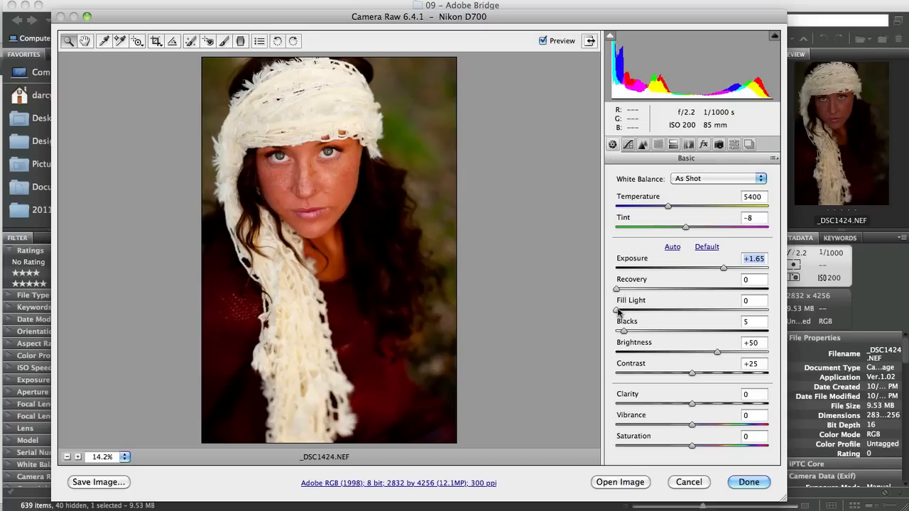
left_click_drag(618, 311, 652, 314)
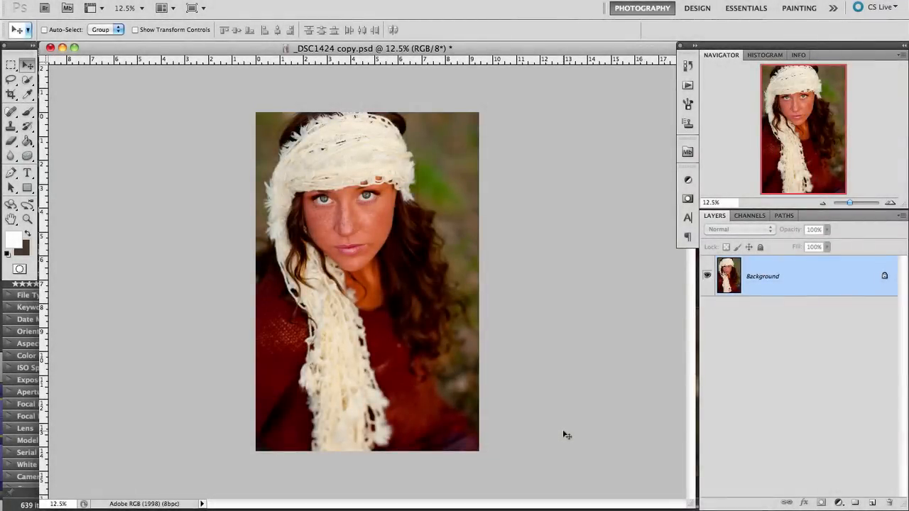
- Examine the face, neck and dark hair of _DSC1424 copy.psd at 100% for noise and blemishes
left_click(891, 204)
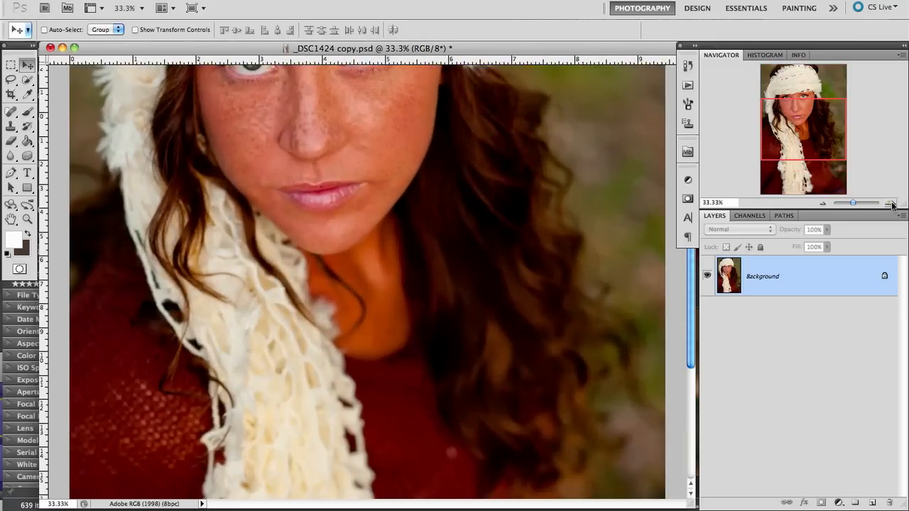
scroll(572, 262, "up", 4)
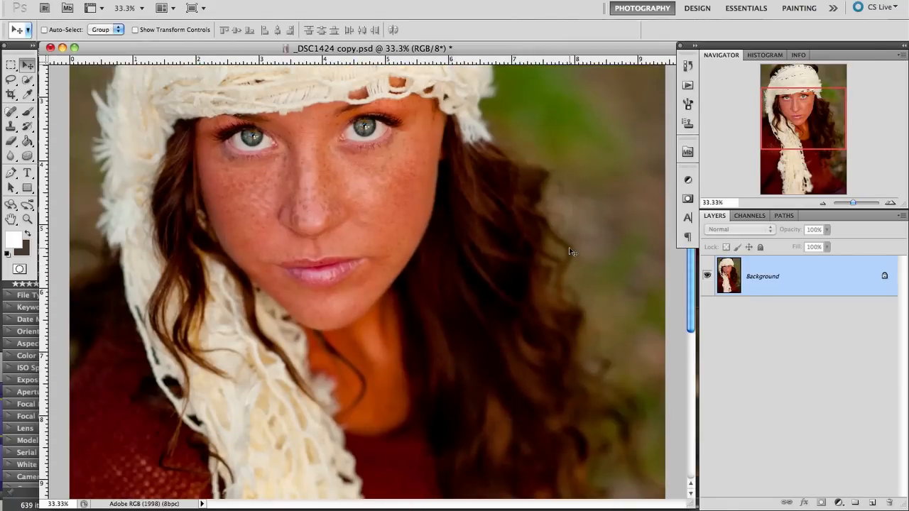
left_click(891, 204)
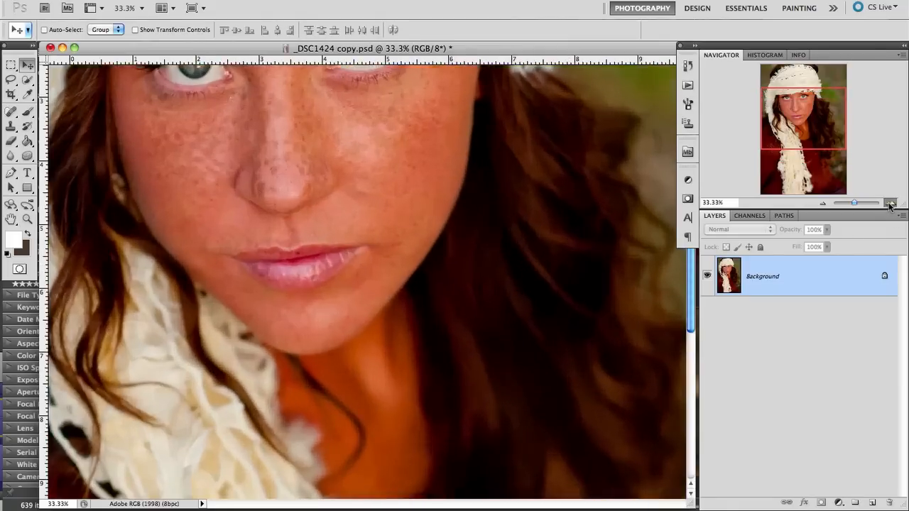
left_click(891, 204)
left_click(891, 204)
left_click(809, 124)
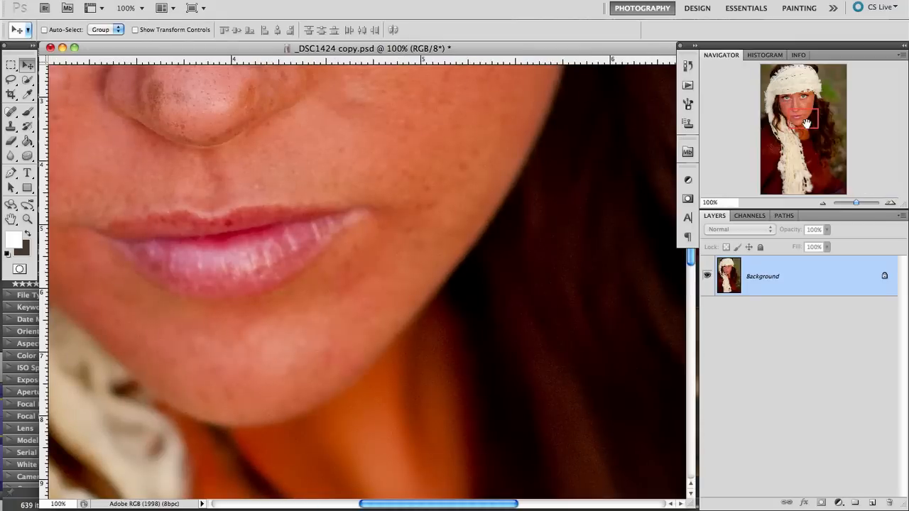
left_click_drag(809, 124, 812, 129)
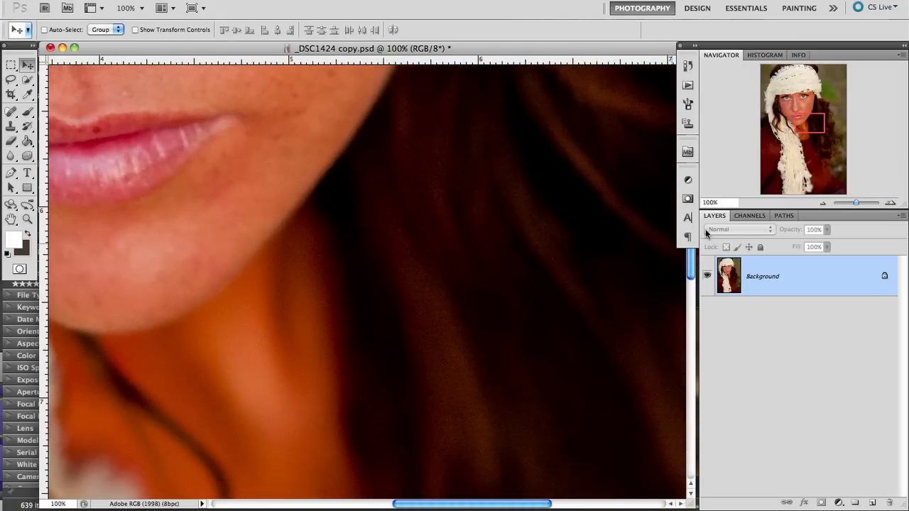
left_click_drag(804, 130, 823, 122)
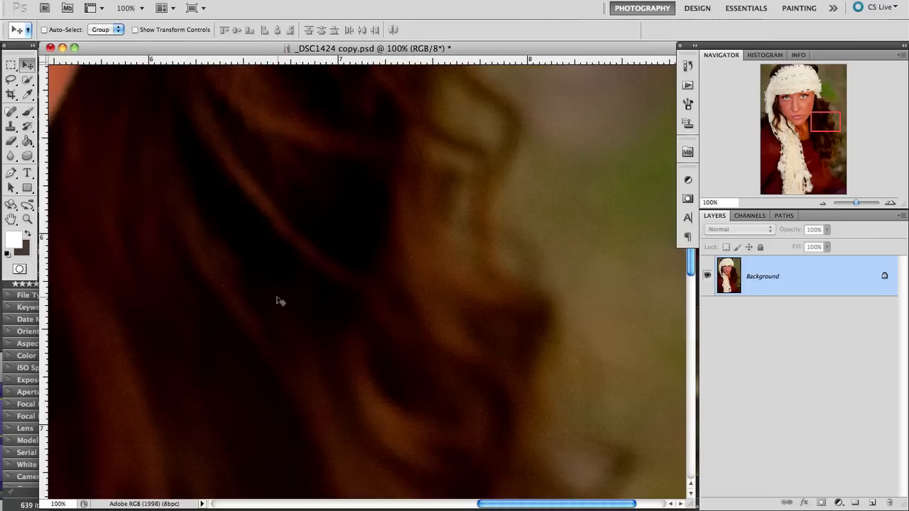
mouse_move(827, 124)
left_mouse_down()
mouse_move(838, 141)
mouse_move(846, 99)
mouse_move(805, 106)
mouse_move(817, 122)
left_mouse_up()
left_click_drag(815, 129, 794, 104)
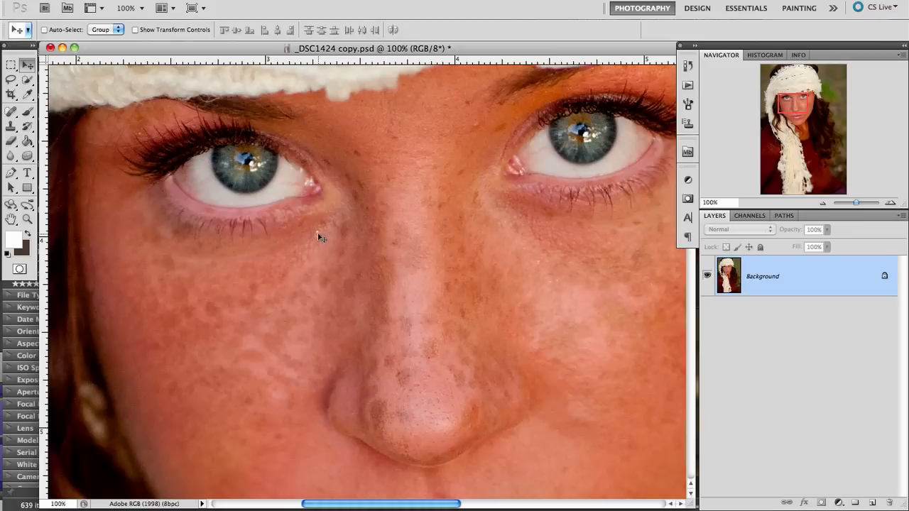
left_click_drag(809, 114, 829, 130)
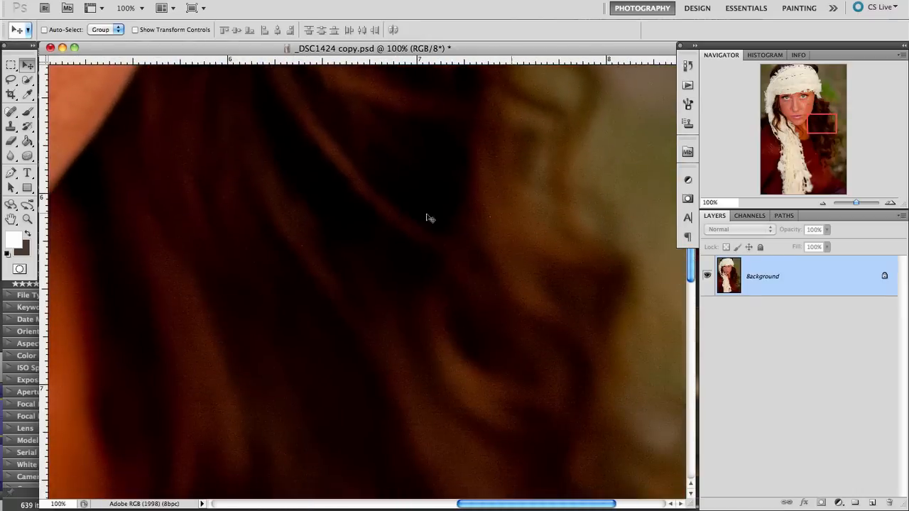
- Reduce the Spot Healing Brush to size 10 and retouch small specks in the dark hair
left_click(12, 113)
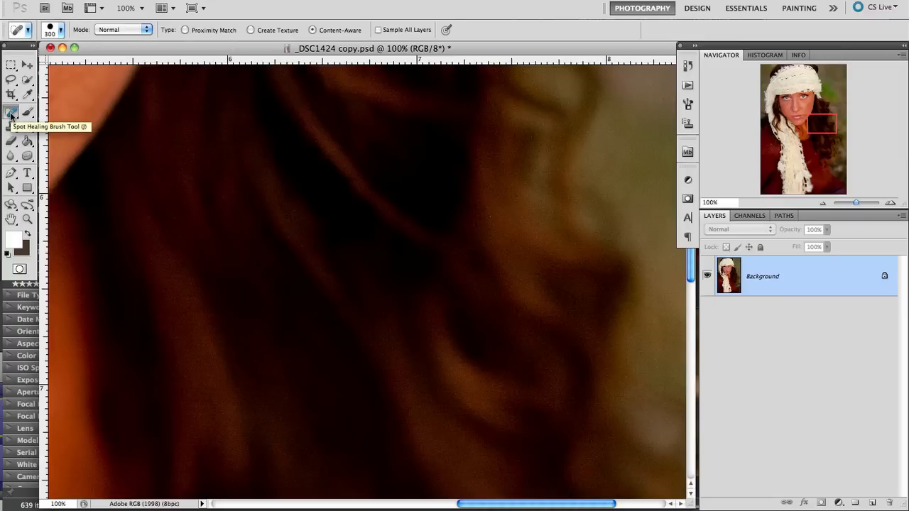
key("bracketleft")
key("bracketleft")
key("bracketleft")
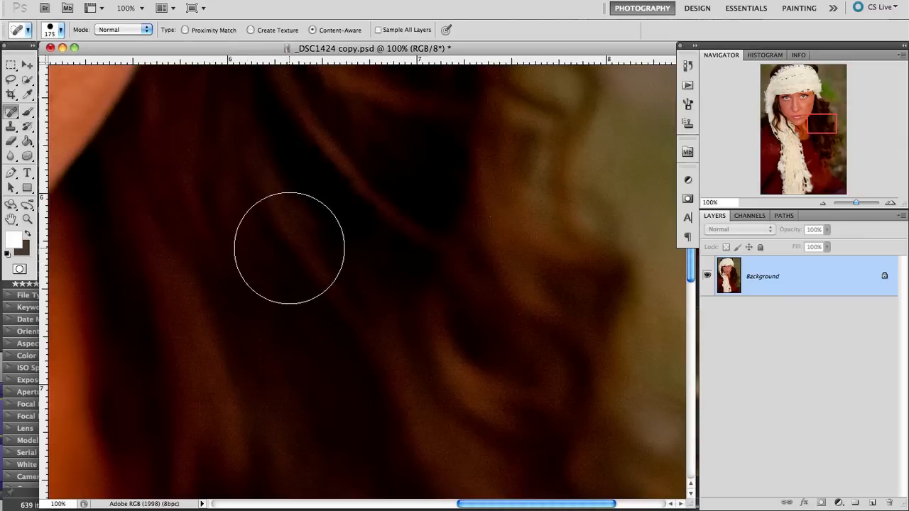
key("bracketleft")
key("bracketleft")
key("bracketleft")
key("bracketleft")
key("bracketleft")
key("bracketleft")
key("bracketleft")
key("bracketleft")
key("bracketleft")
key("bracketleft")
key("bracketleft")
key("bracketleft")
key("bracketleft")
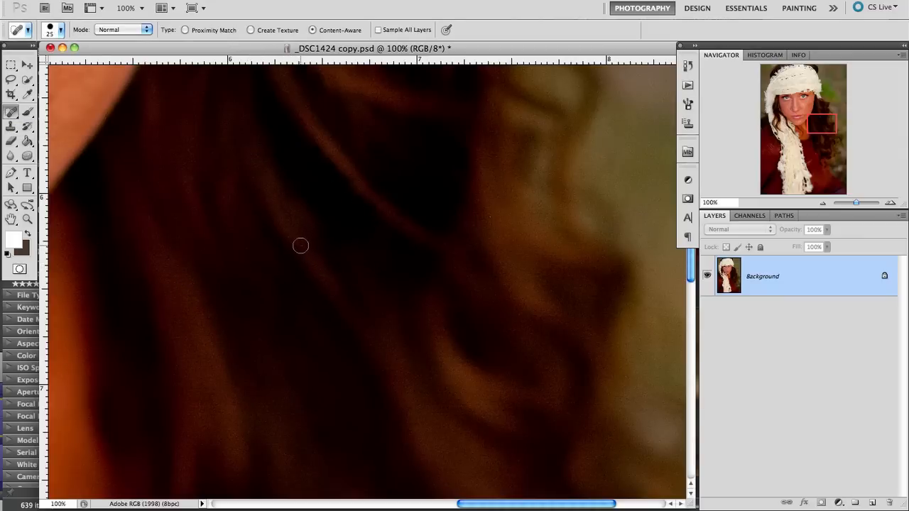
key("bracketleft")
key("bracketleft")
- Save a history snapshot of the retouched portrait
left_click_drag(822, 127, 795, 112)
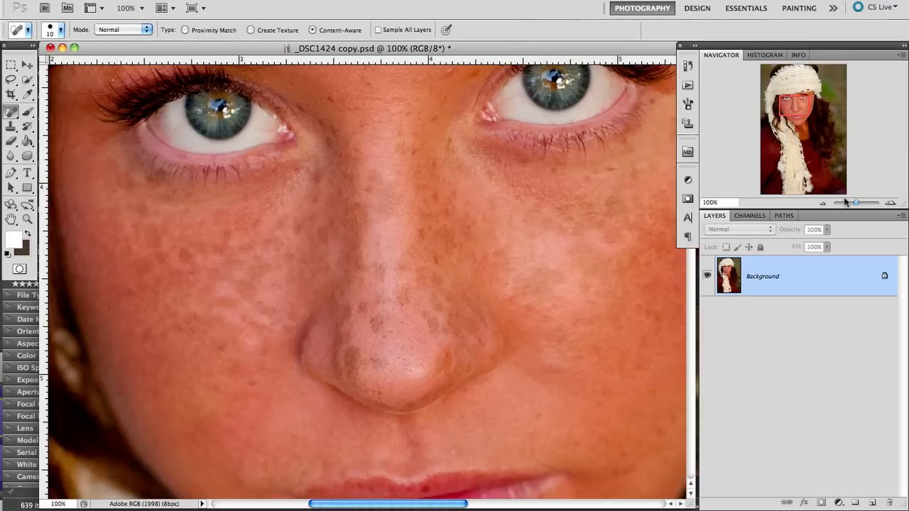
left_click(823, 204)
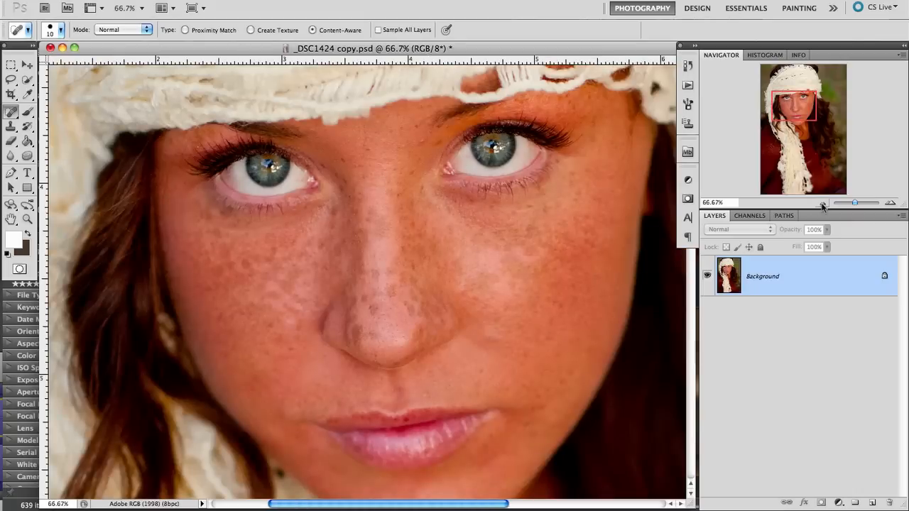
left_click(823, 204)
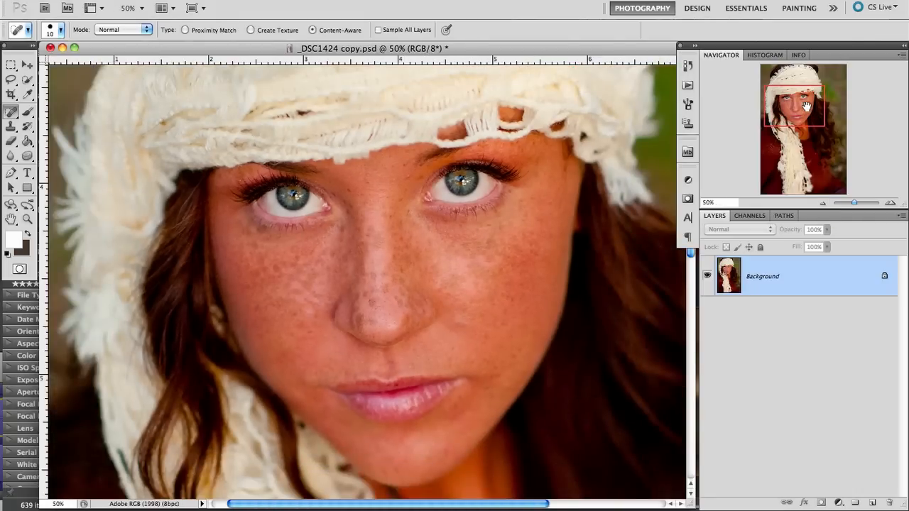
left_click_drag(807, 107, 821, 137)
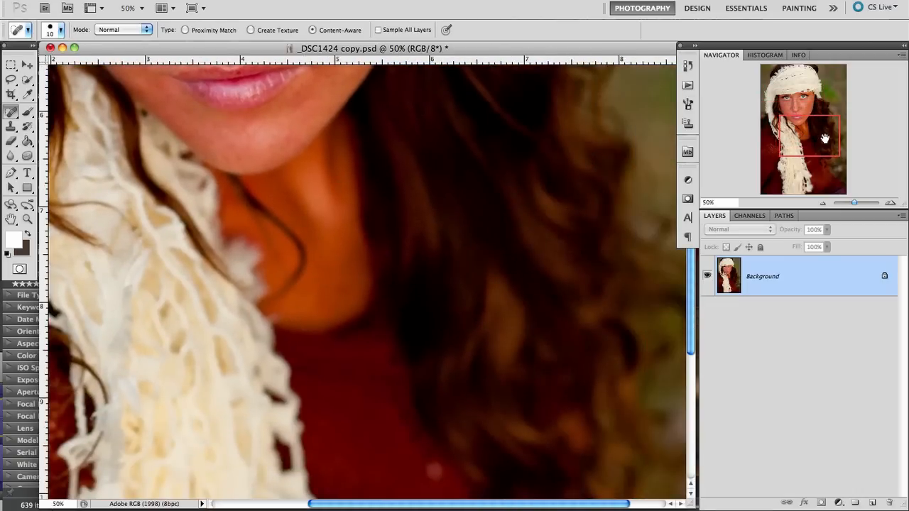
left_click_drag(824, 141, 793, 117)
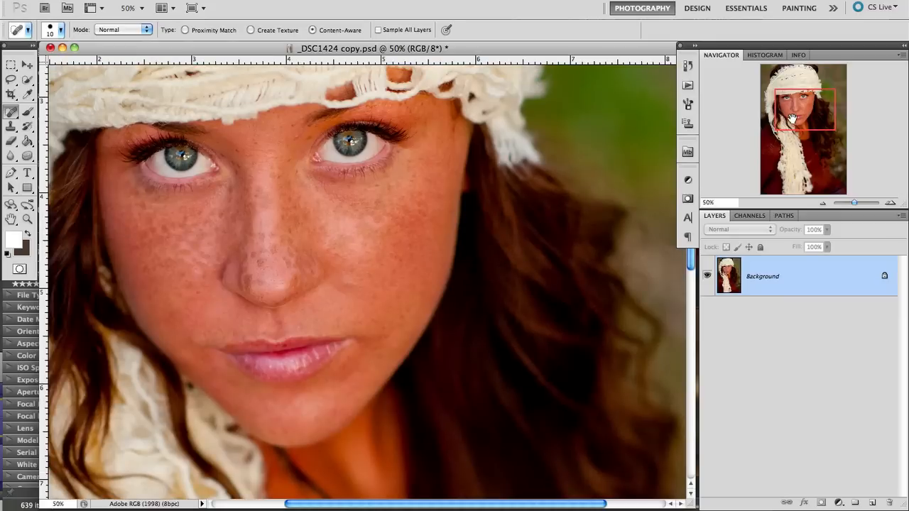
left_click(688, 65)
left_click(639, 414)
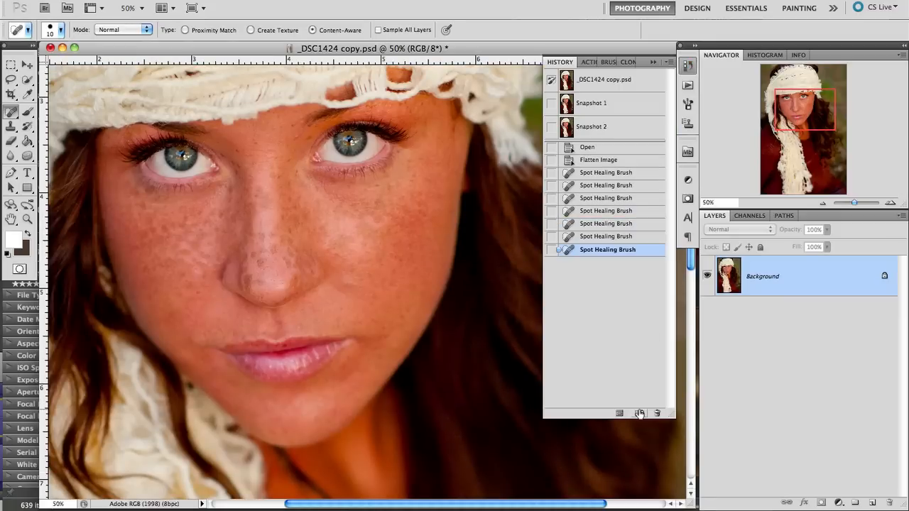
left_click(653, 62)
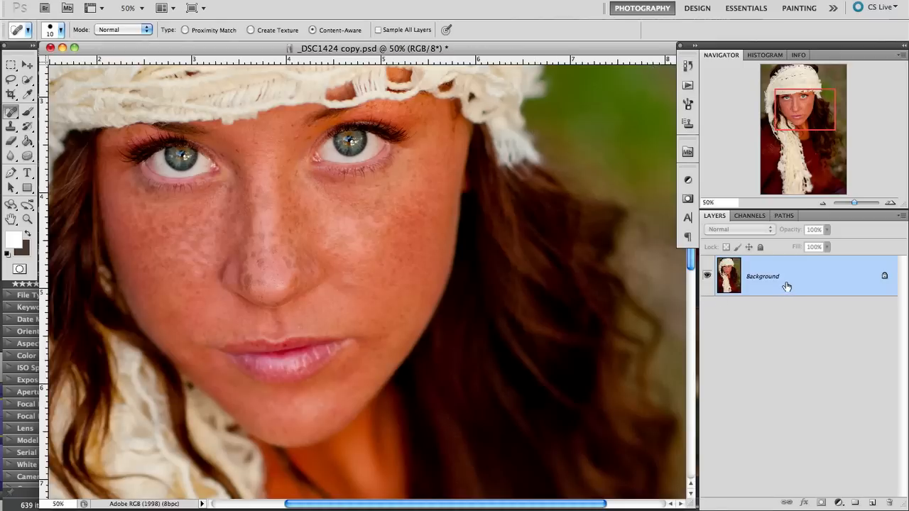
- Duplicate the Background layer and open the Reduce Noise filter on the copy
key("ctrl+j")
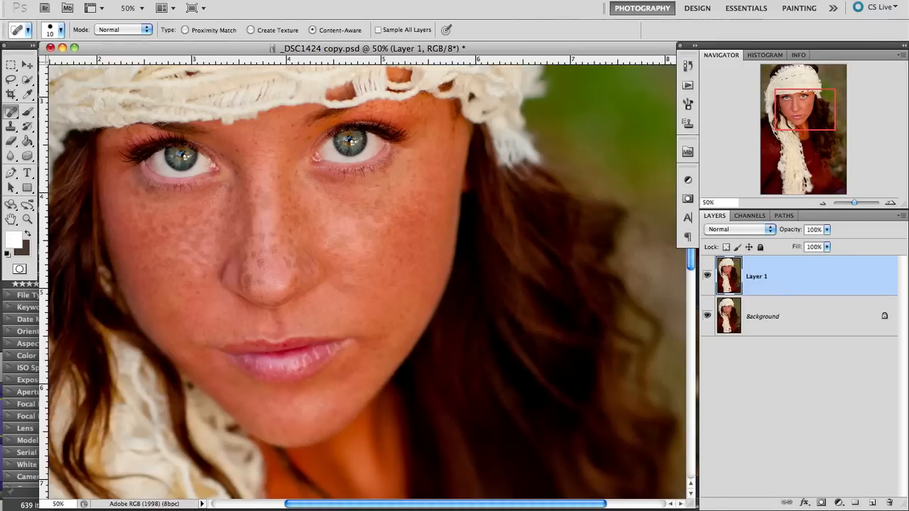
left_click(270, 0)
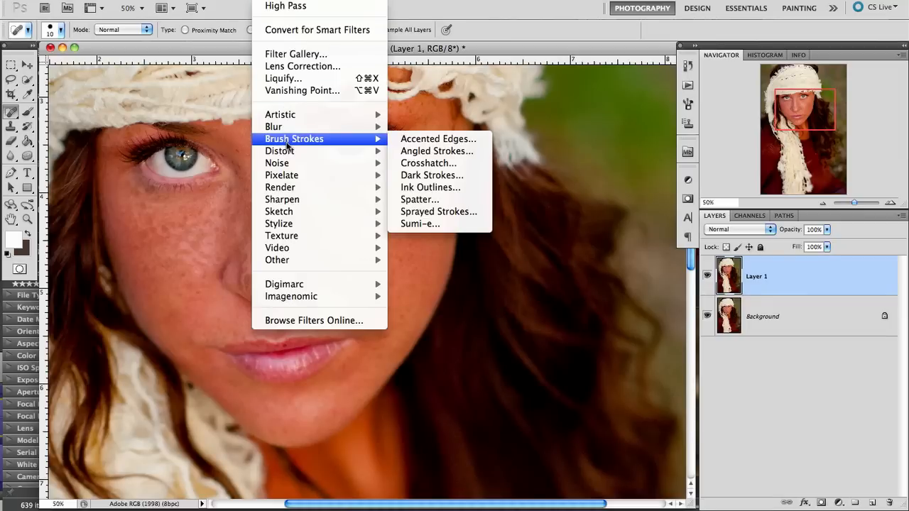
mouse_move(287, 164)
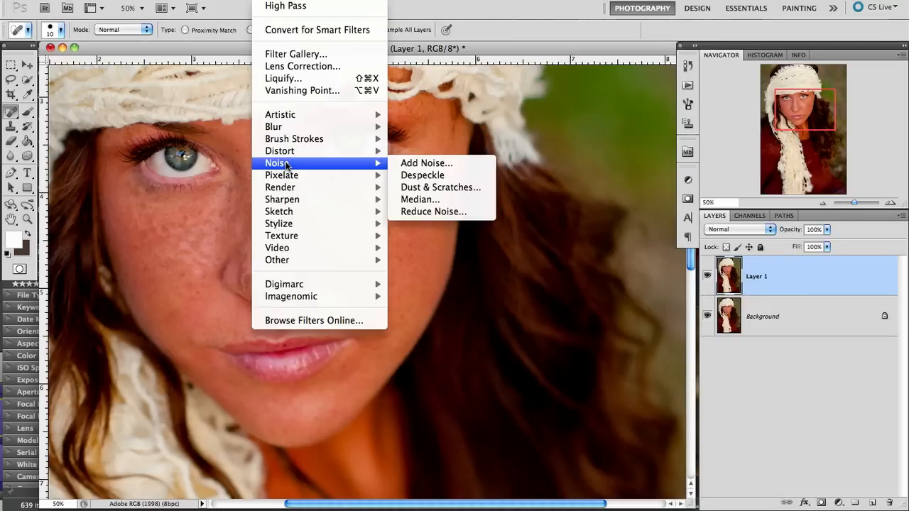
left_click(425, 216)
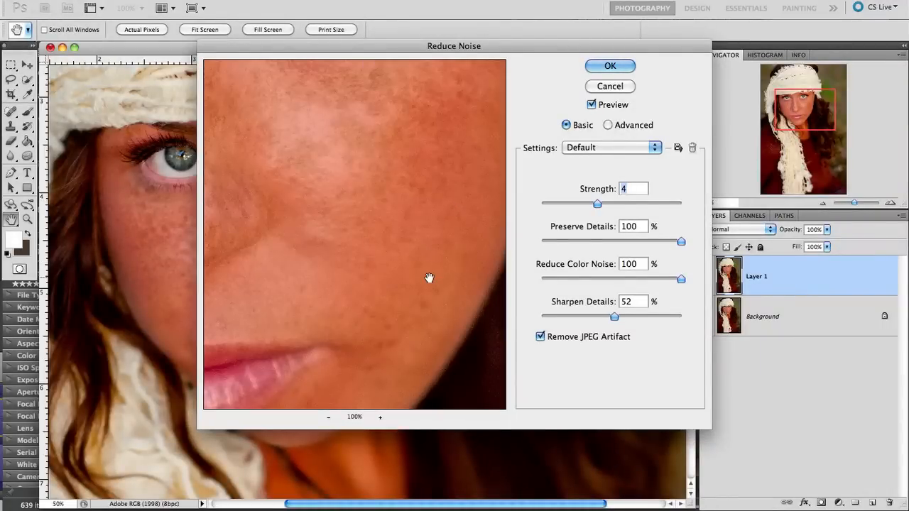
- Set Reduce Color Noise to 55% in the filter, testing its lowest and highest values against the neck area
left_click_drag(429, 278, 478, 256)
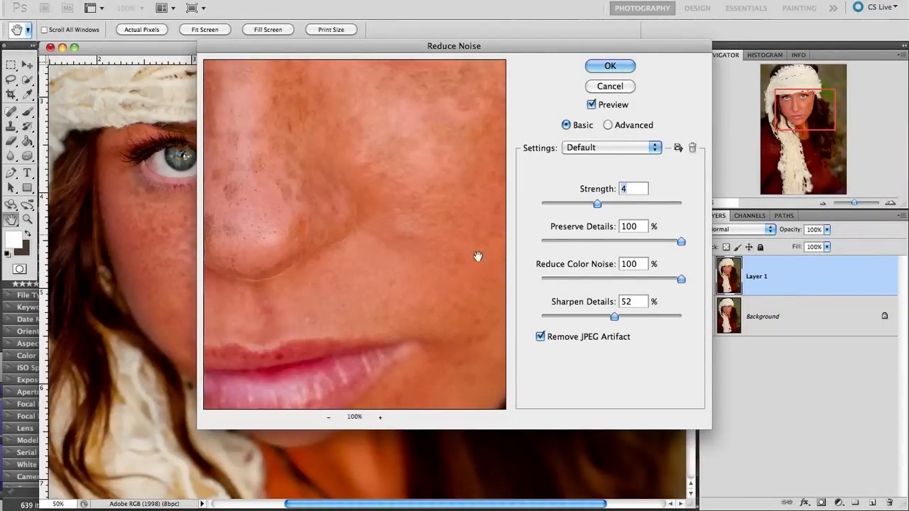
left_click_drag(422, 227, 353, 118)
left_click_drag(424, 341, 412, 162)
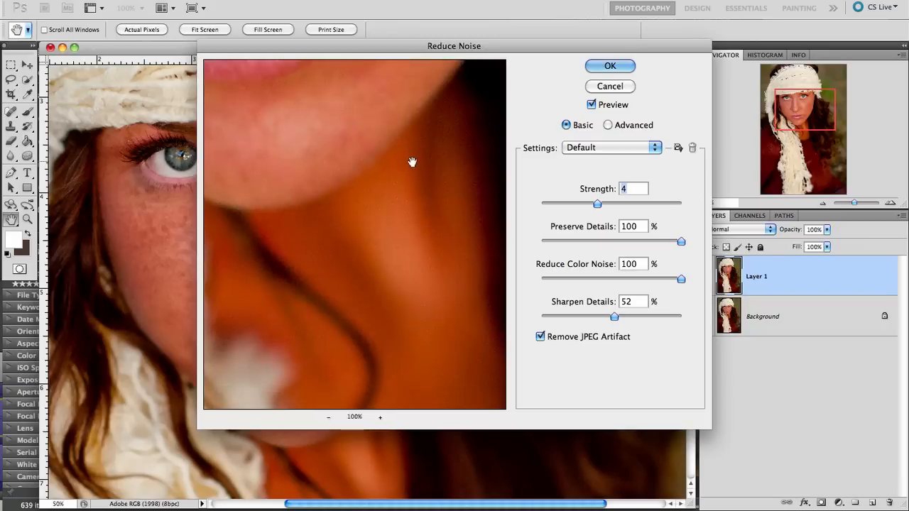
left_click_drag(429, 279, 430, 215)
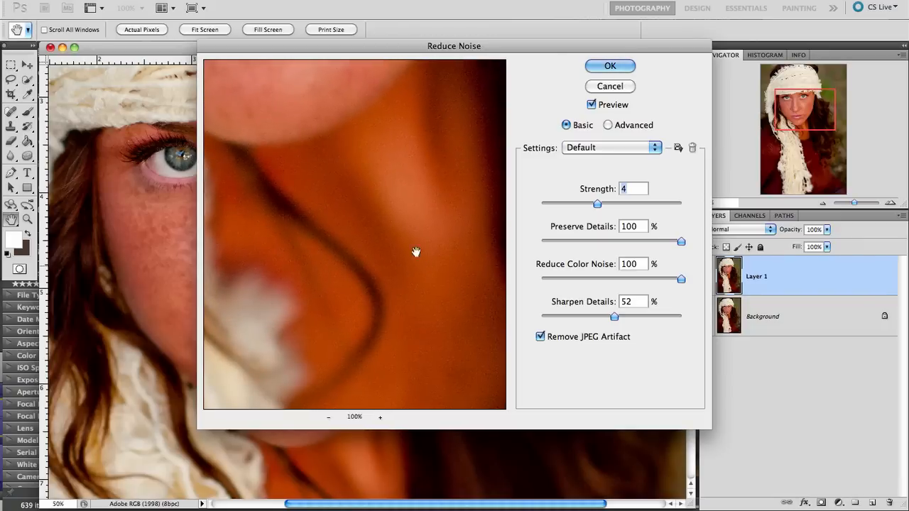
mouse_move(416, 252)
left_mouse_down()
mouse_move(374, 244)
mouse_move(414, 270)
left_mouse_up()
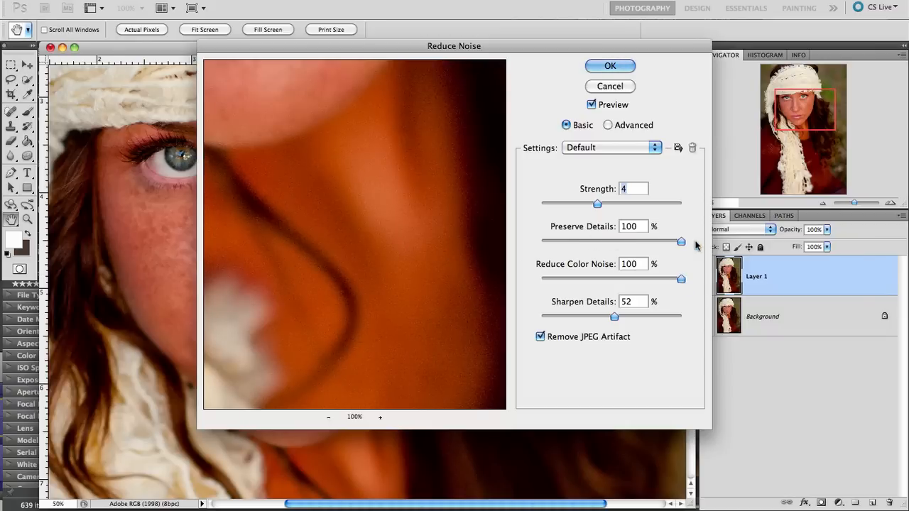
left_click(680, 280)
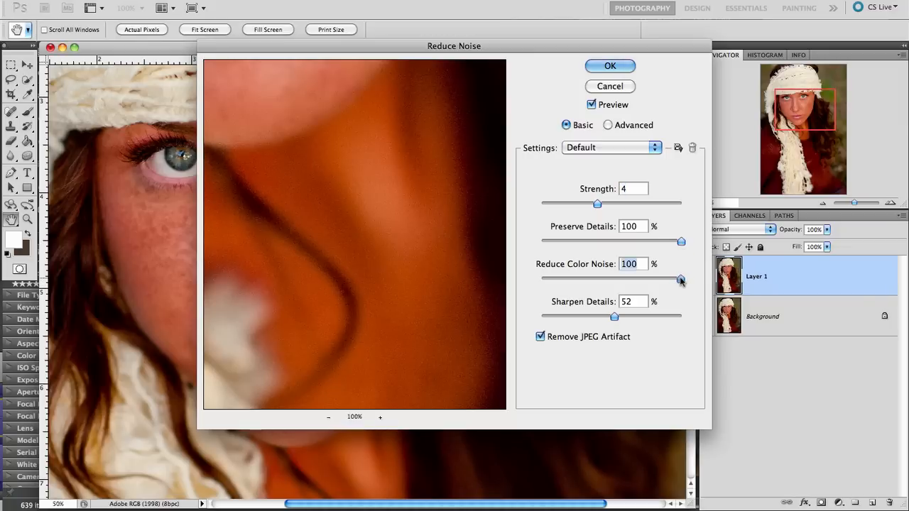
left_click_drag(680, 281, 526, 282)
left_click_drag(544, 279, 700, 279)
left_click(618, 279)
- Test high and low noise reduction strengths, then set Strength to 5
left_click_drag(598, 205, 625, 207)
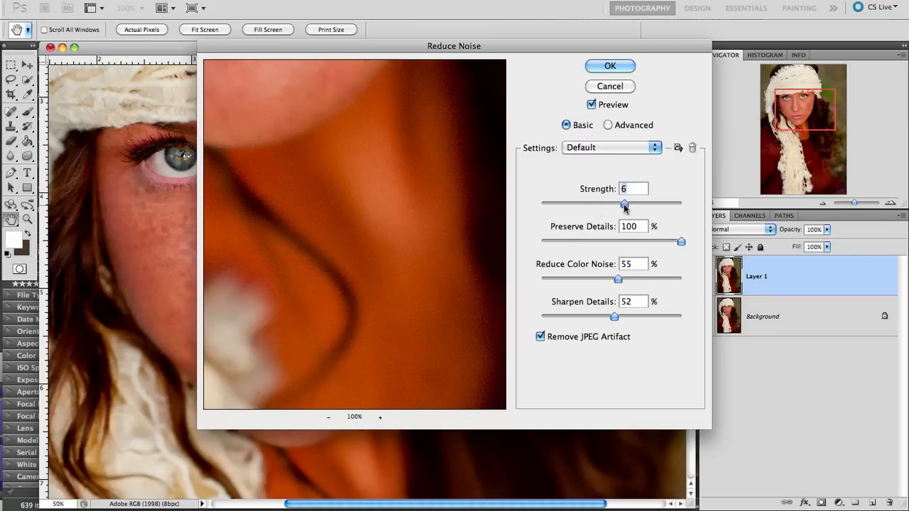
left_click(668, 205)
left_click_drag(669, 206, 559, 206)
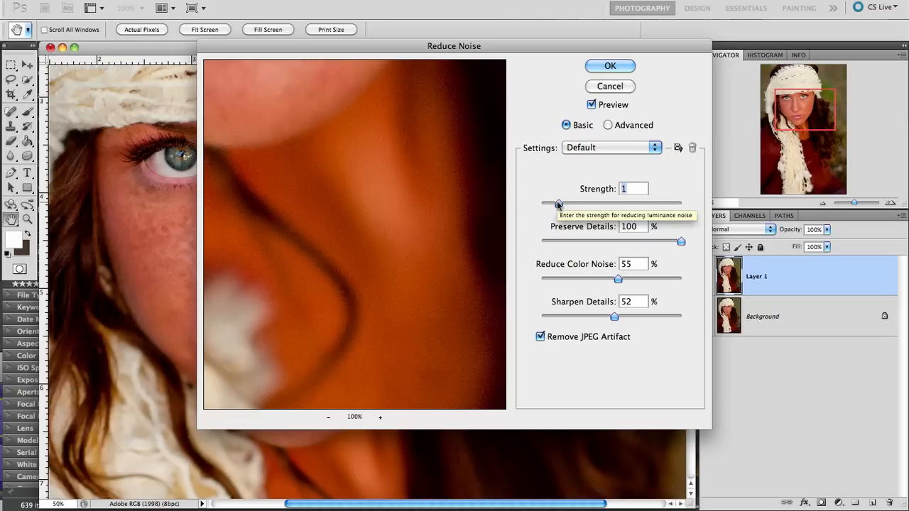
left_click_drag(558, 204, 605, 205)
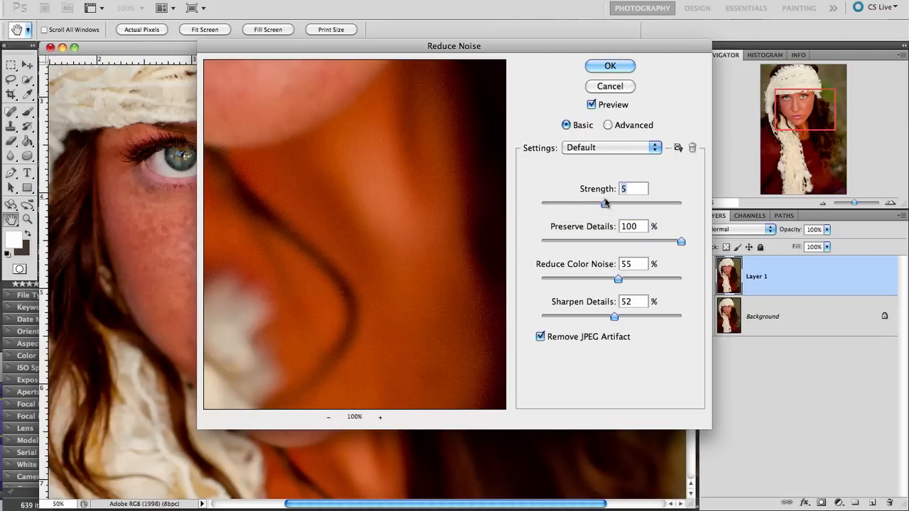
- Try several Preserve Details amounts across the range and set the value to 75%
left_click(601, 241)
left_click_drag(601, 242, 659, 243)
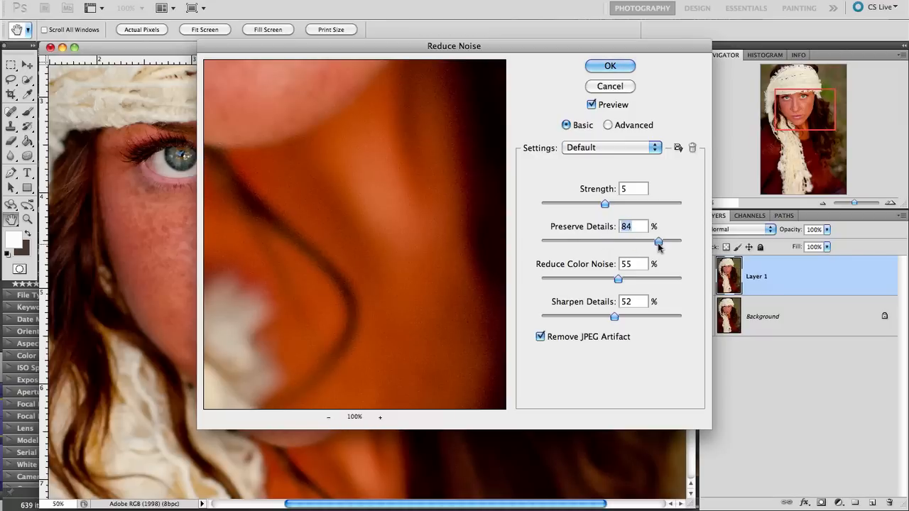
left_click(558, 248)
left_click_drag(556, 245, 545, 243)
left_click_drag(545, 243, 630, 245)
left_click_drag(634, 243, 646, 243)
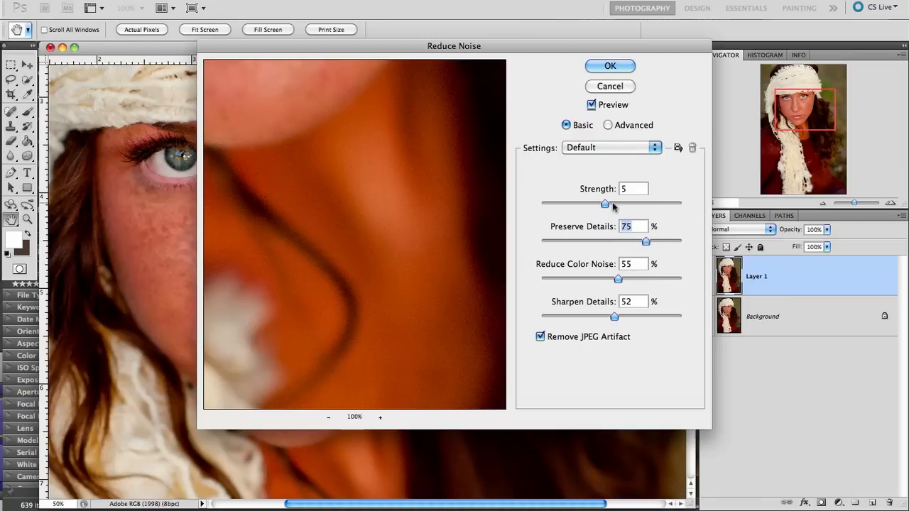
- Raise the Strength and Reduce Color Noise amounts further and apply the Reduce Noise filter to Layer 1
left_click(639, 207)
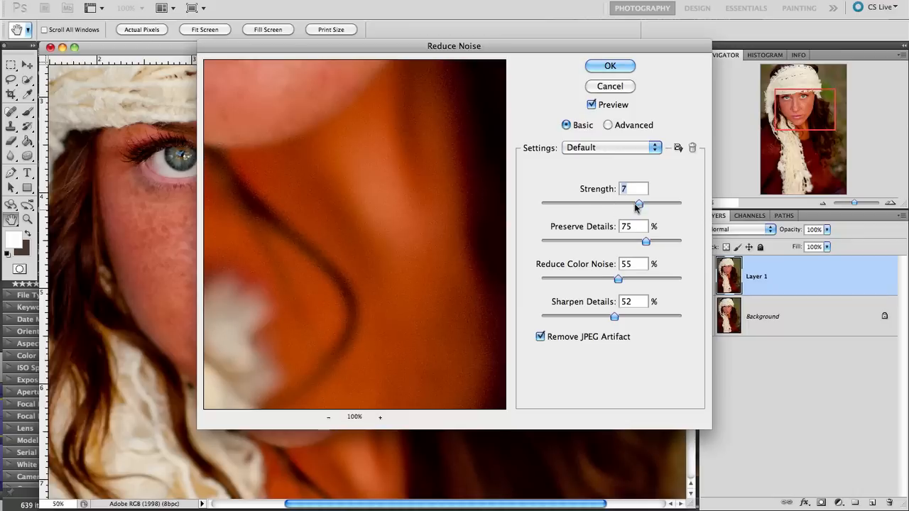
left_click(573, 205)
left_click_drag(572, 205, 622, 205)
left_click_drag(618, 279, 642, 279)
left_click(657, 279)
left_click(641, 279)
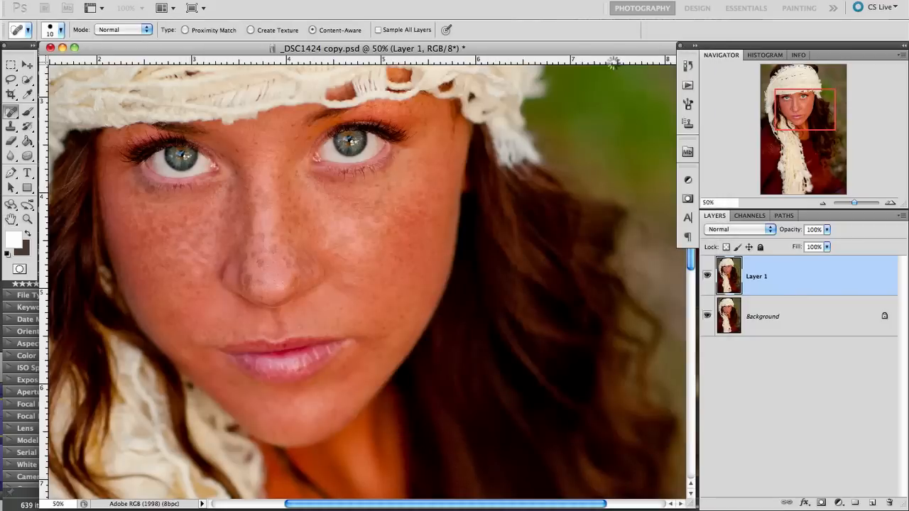
left_click(613, 66)
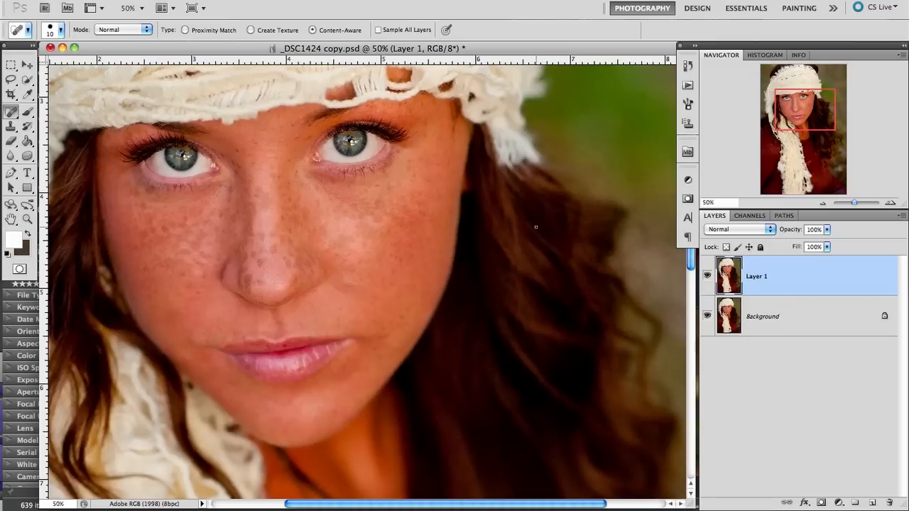
- Toggle Layer 1's visibility to compare the face before and after noise reduction at 50% zoom
left_click(707, 277)
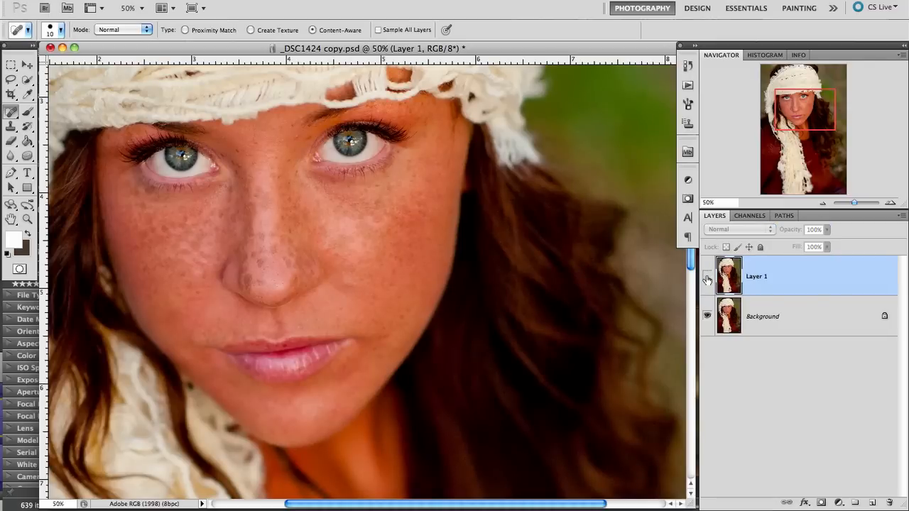
left_click(707, 277)
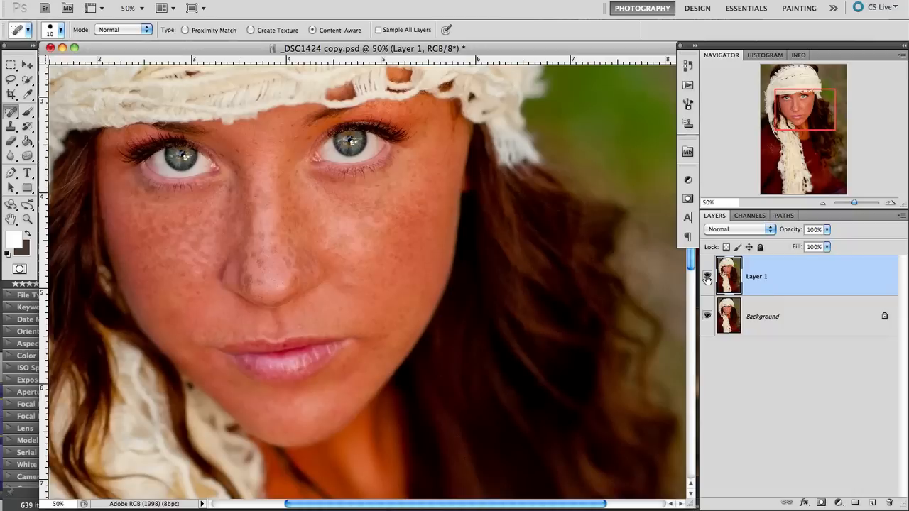
left_click(706, 277)
left_click(707, 277)
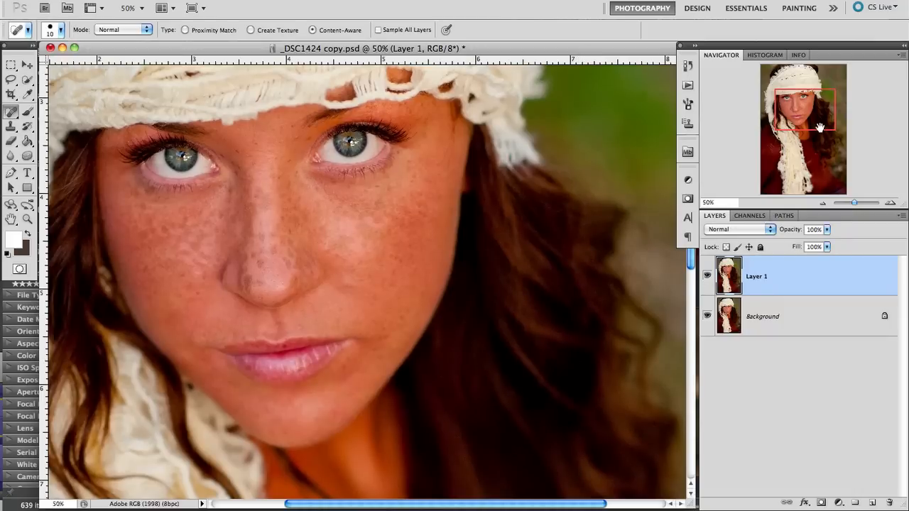
- Compare the neck and dark hair with and without the noise-reduced layer at 100% zoom
left_click_drag(820, 127, 821, 140)
left_click(890, 204)
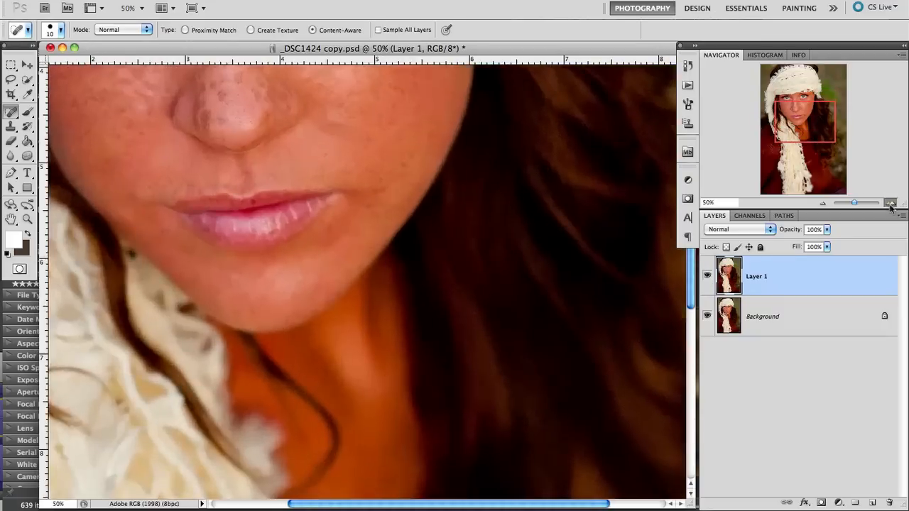
left_click(891, 204)
left_click(890, 204)
left_click(890, 204)
left_click_drag(805, 128, 810, 130)
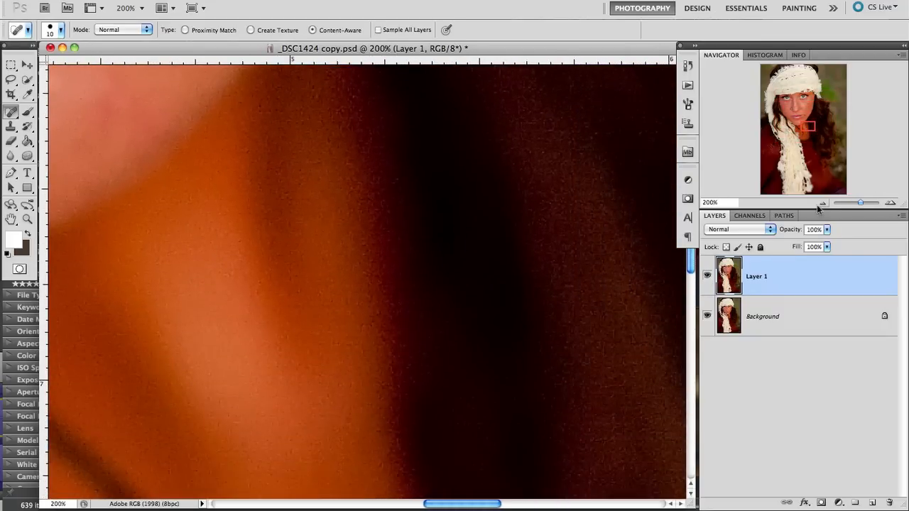
left_click(821, 205)
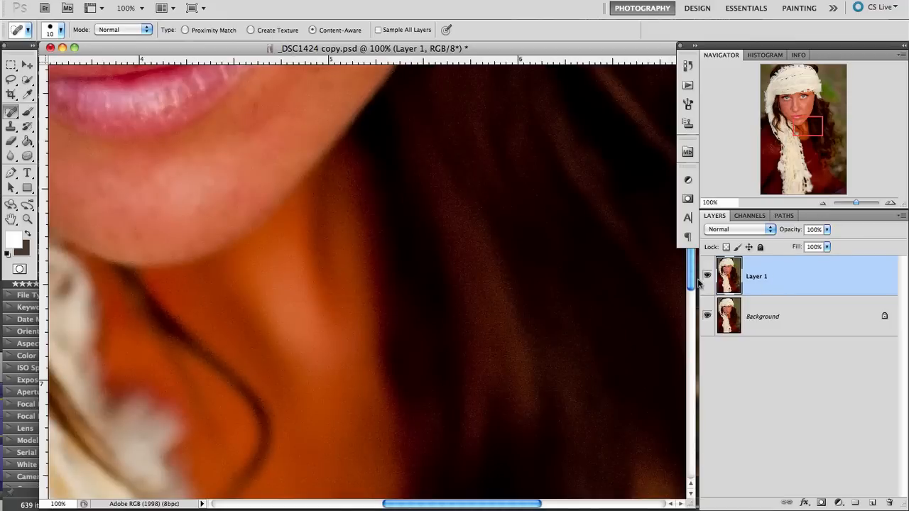
left_click(707, 277)
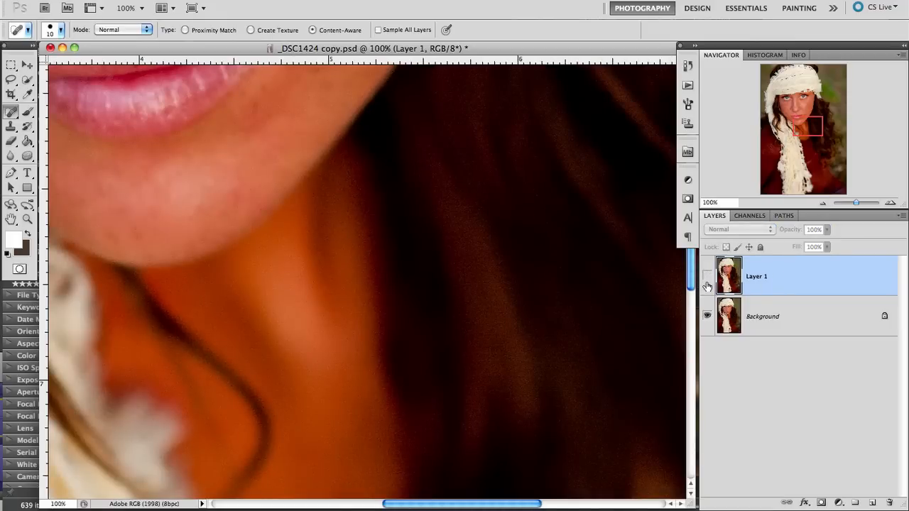
left_click(707, 277)
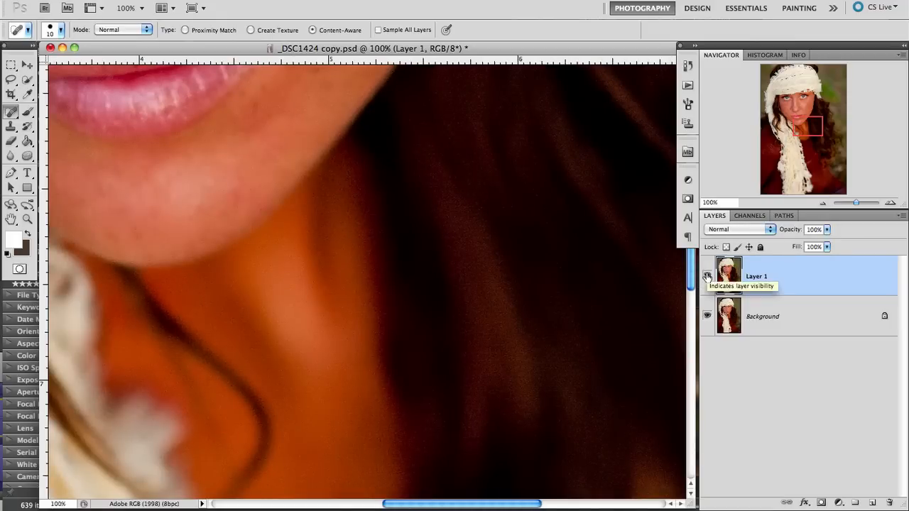
left_click(707, 277)
left_click(707, 277)
left_click(707, 277)
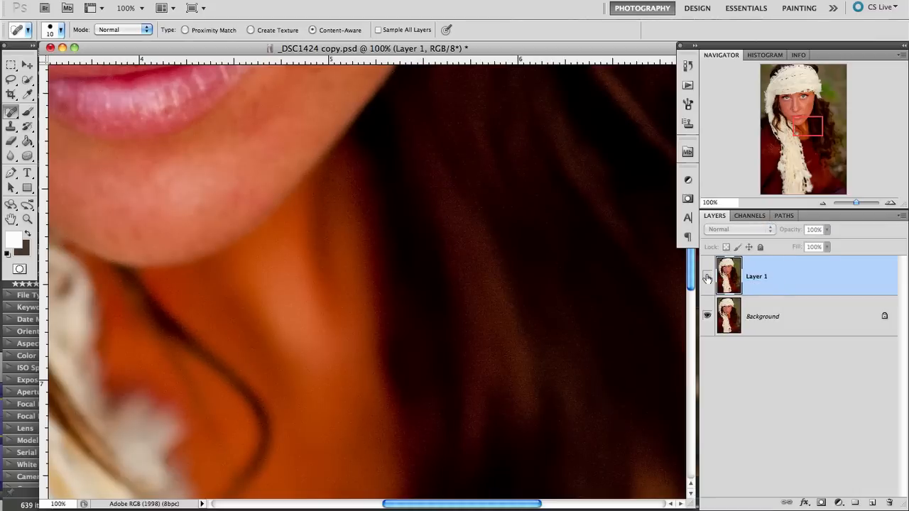
left_click(707, 278)
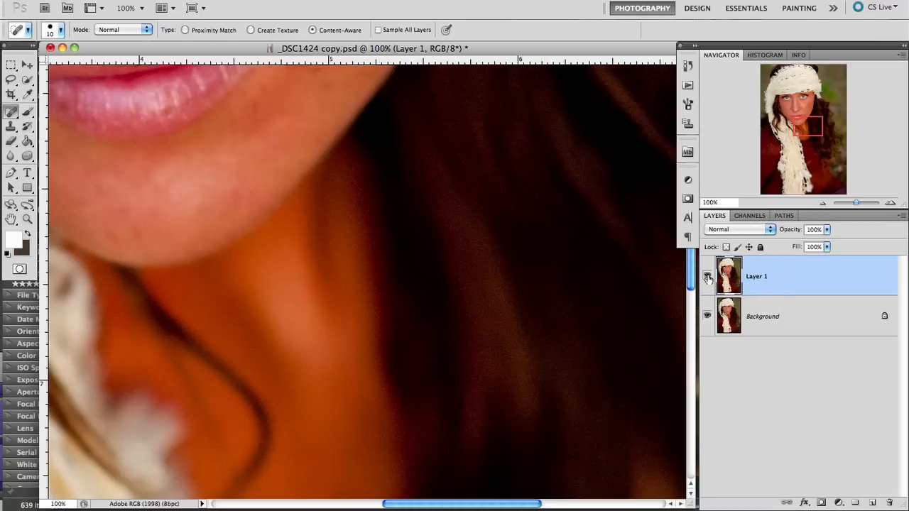
- Delete the noise-reduced Layer 1 and make a fresh duplicate of the Background layer
left_click(822, 203)
left_click(822, 203)
left_click(822, 203)
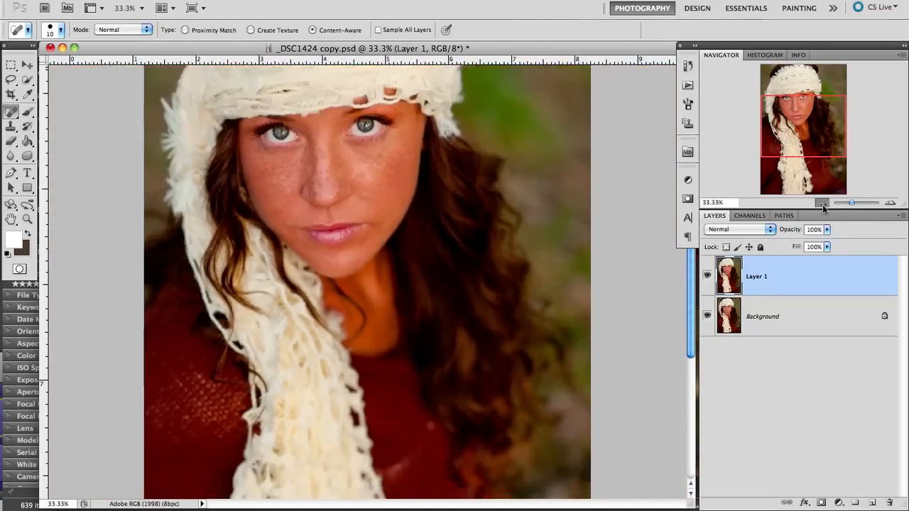
scroll(644, 291, "up", 1)
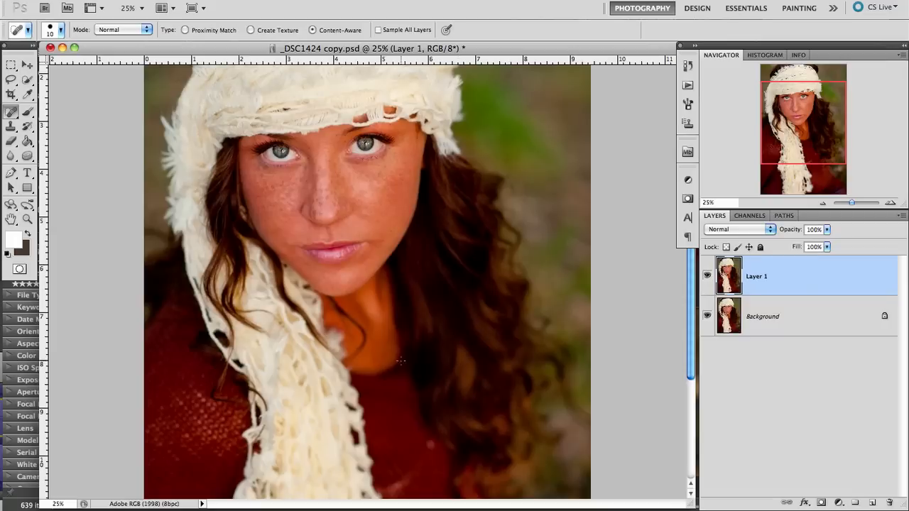
mouse_move(470, 505)
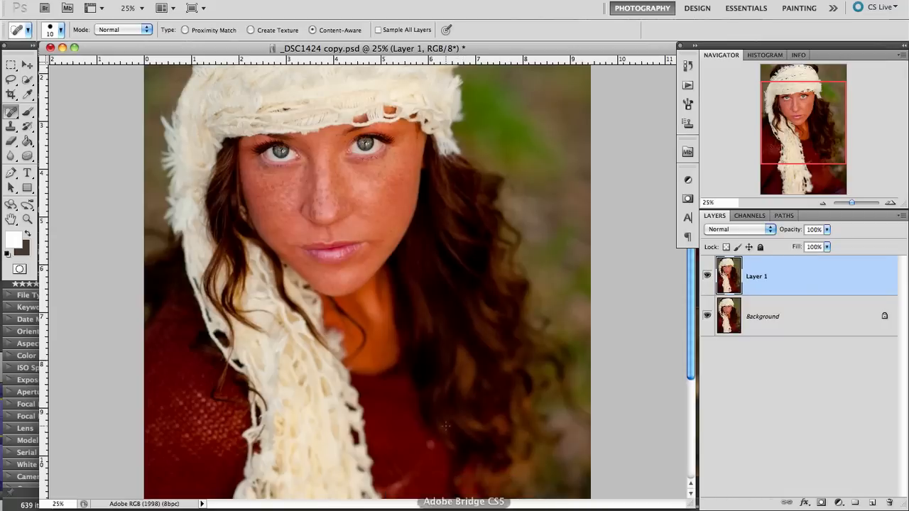
scroll(446, 433, "up", 1)
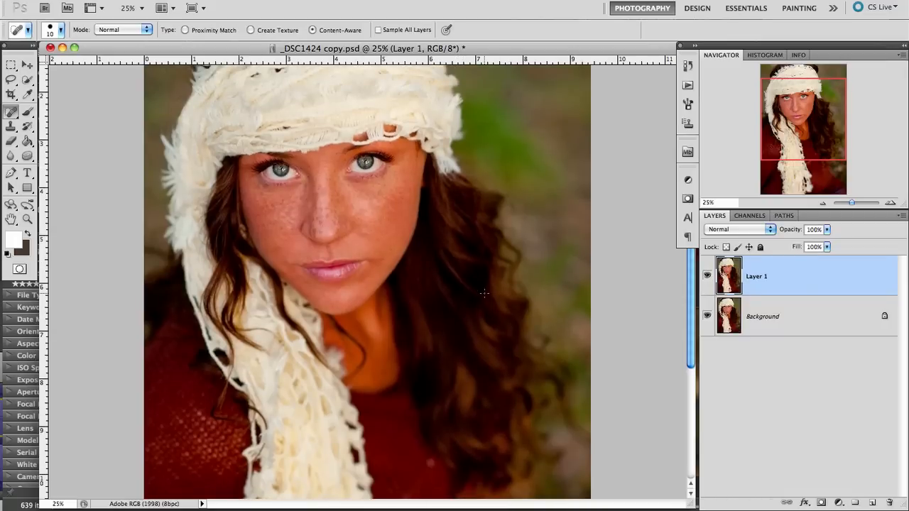
scroll(484, 293, "up", 1)
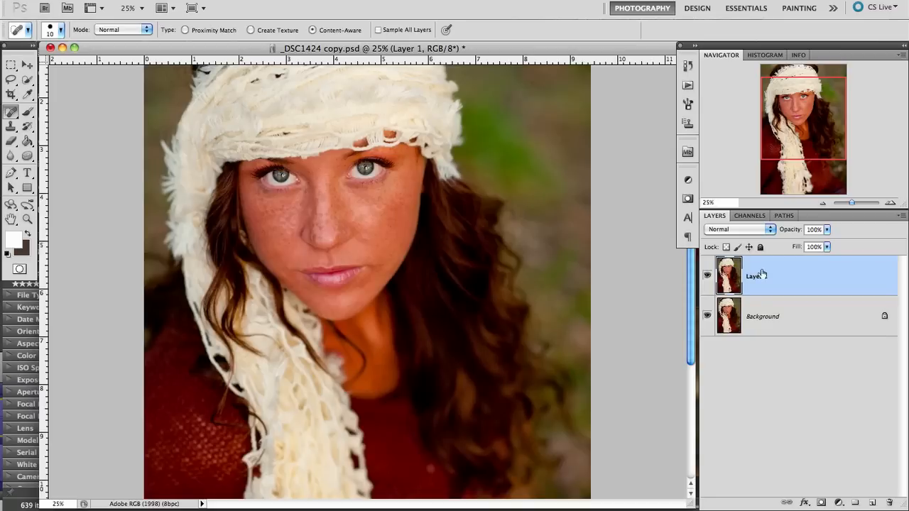
left_click_drag(824, 282, 892, 499)
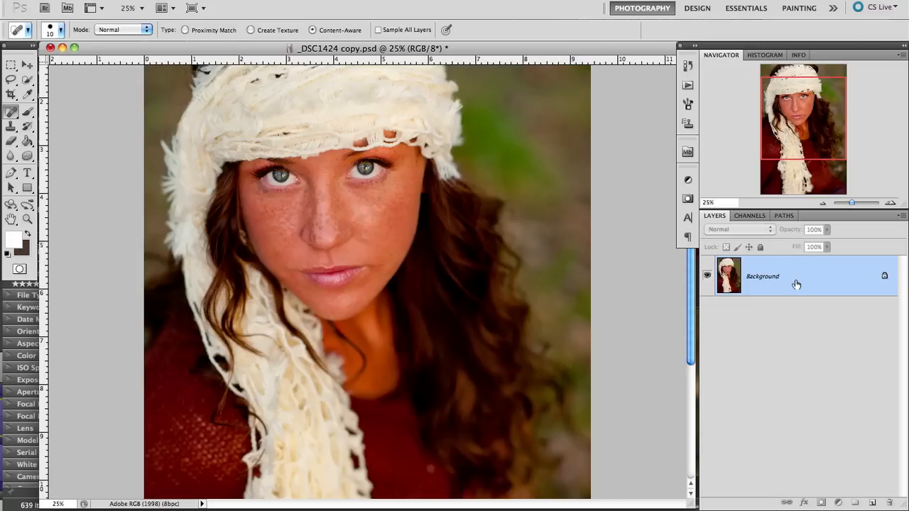
key("super+j")
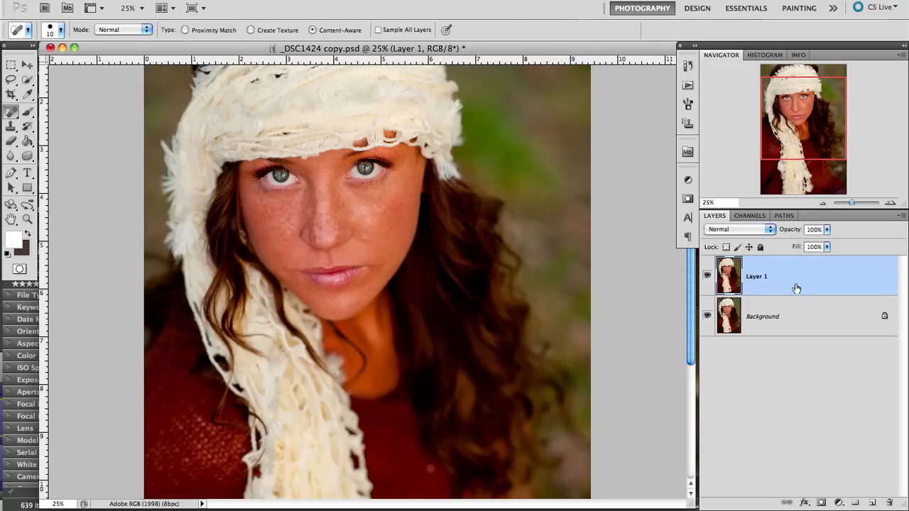
- Apply the Imagenomic Portraiture filter to the duplicate layer with the Default preset and output to the current layer
left_click(277, 0)
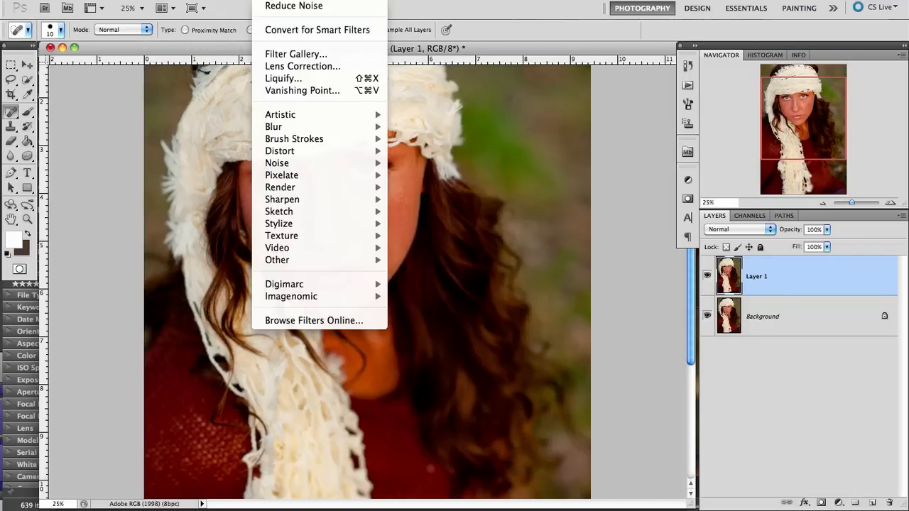
mouse_move(297, 298)
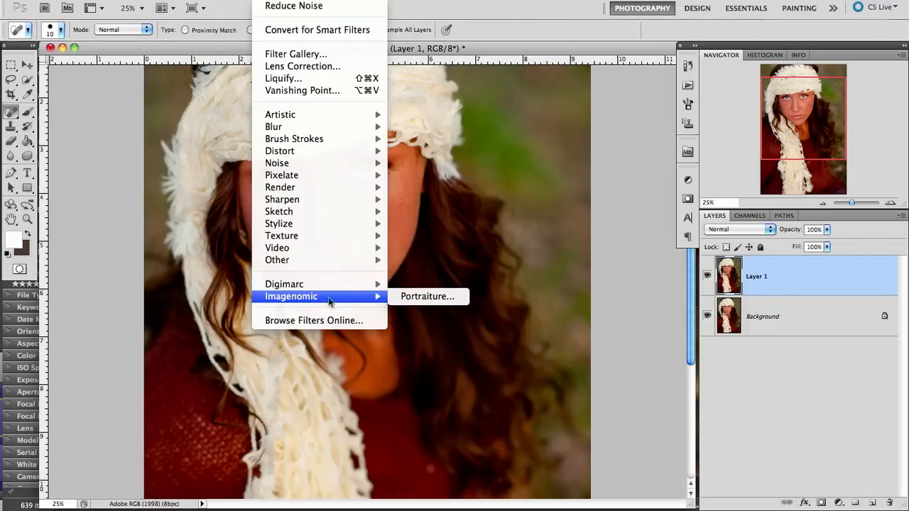
left_click(426, 297)
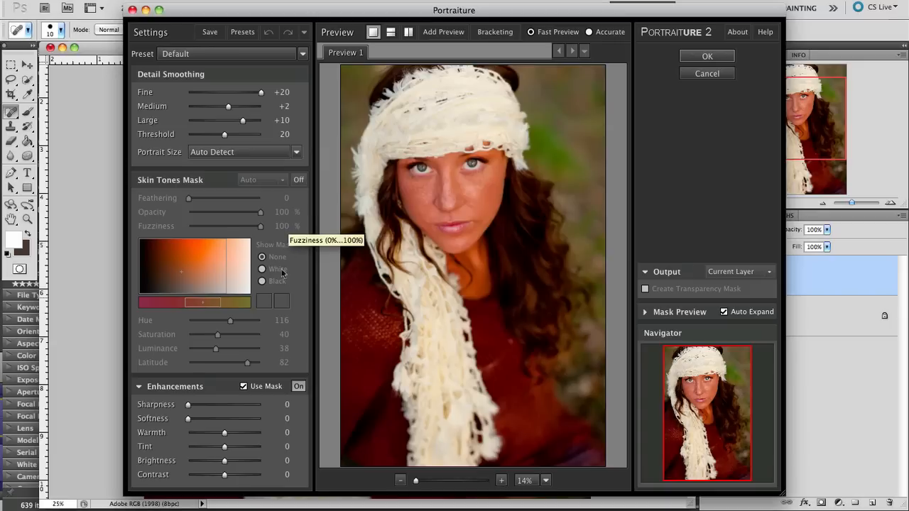
left_click(708, 57)
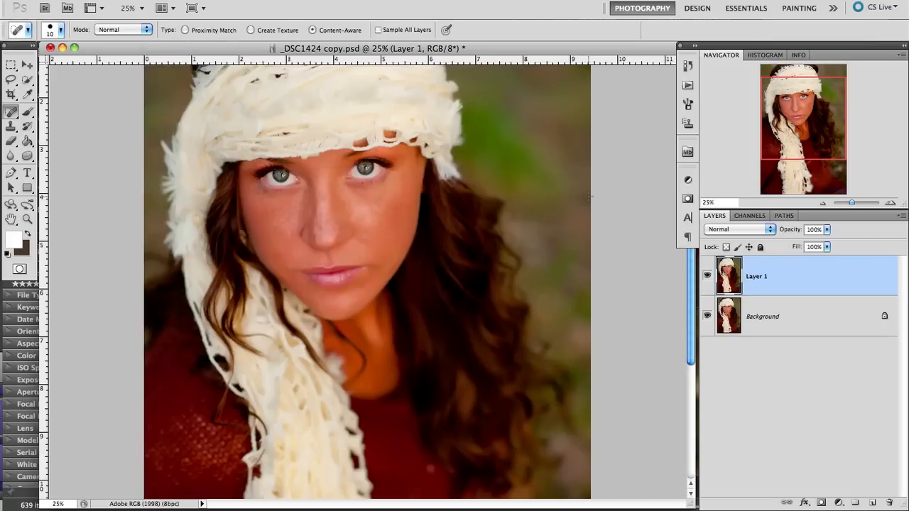
- Toggle Layer 1's visibility to compare the face with and without the Portraiture smoothing at 66.67% zoom
left_click(891, 204)
left_click(891, 205)
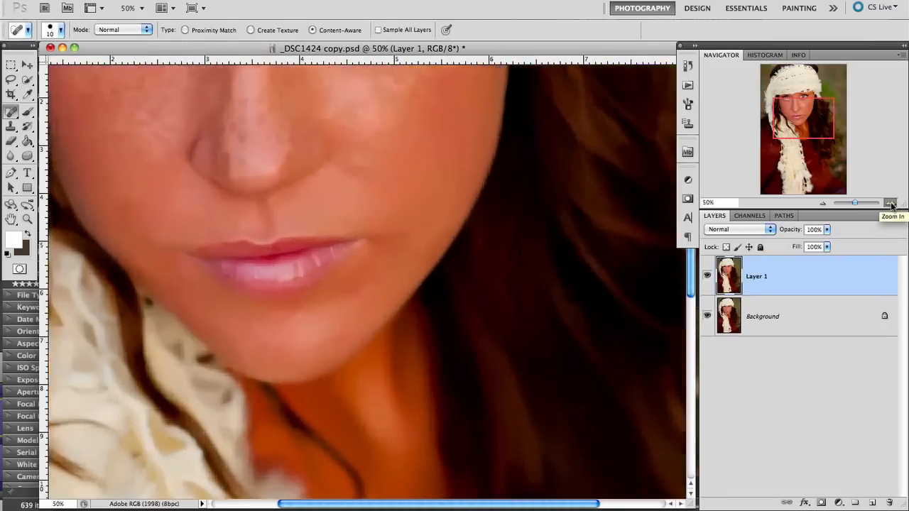
left_click(891, 204)
scroll(630, 266, "up", 5)
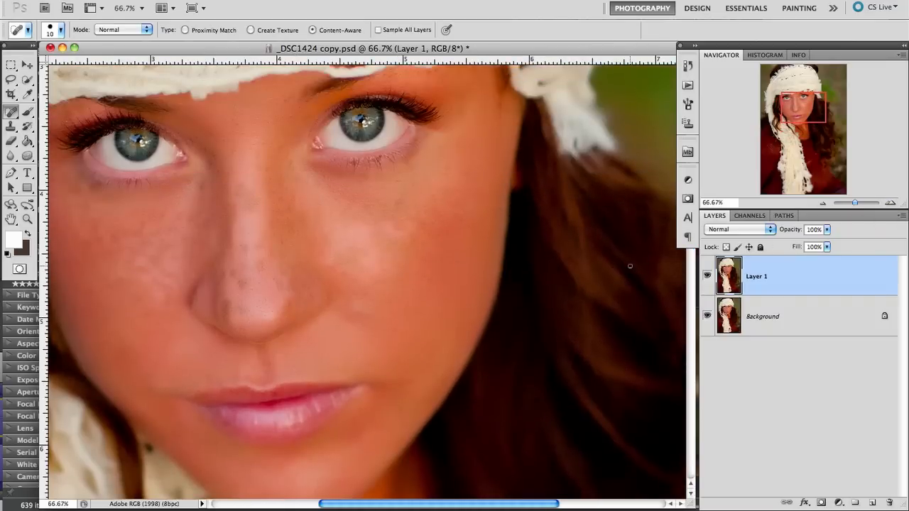
left_click(707, 276)
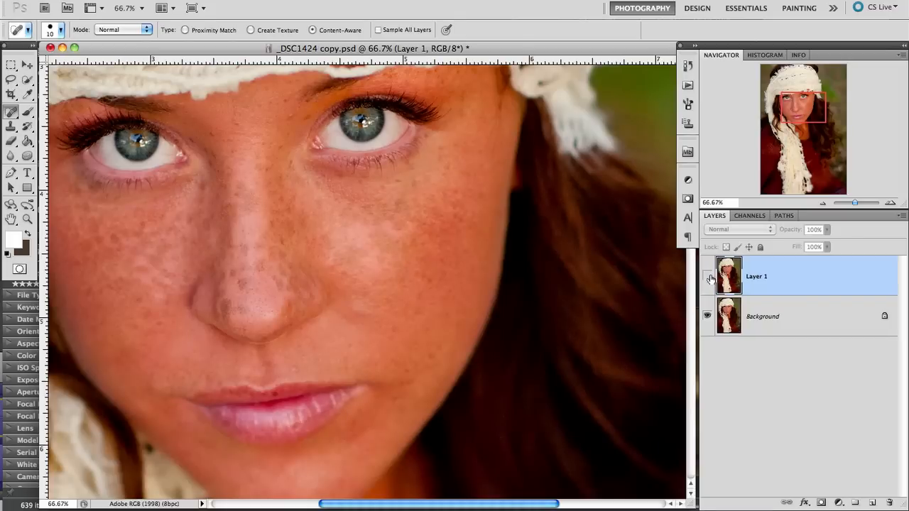
left_click(708, 277)
left_click(708, 277)
left_click(708, 276)
- Compare the neck and knitted scarf below the chin with and without the Portraiture-filtered Layer 1
scroll(631, 277, "down", 5)
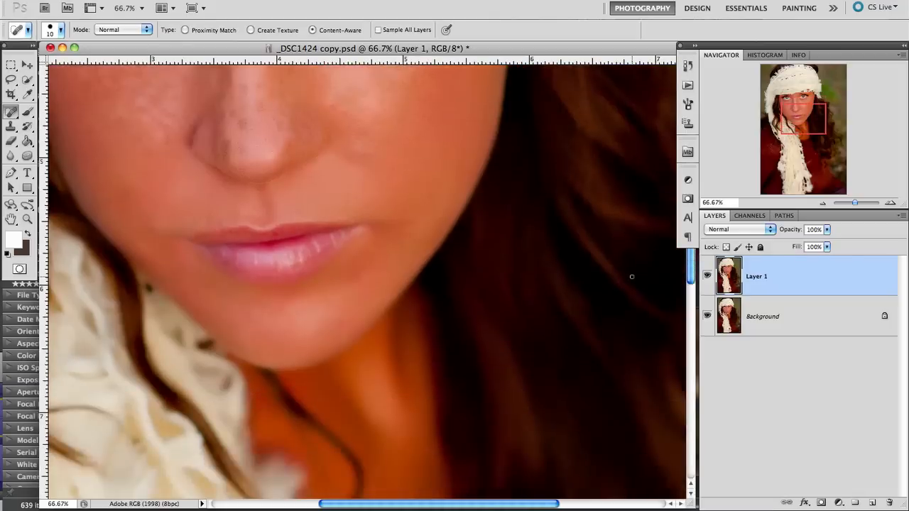
scroll(632, 277, "down", 4)
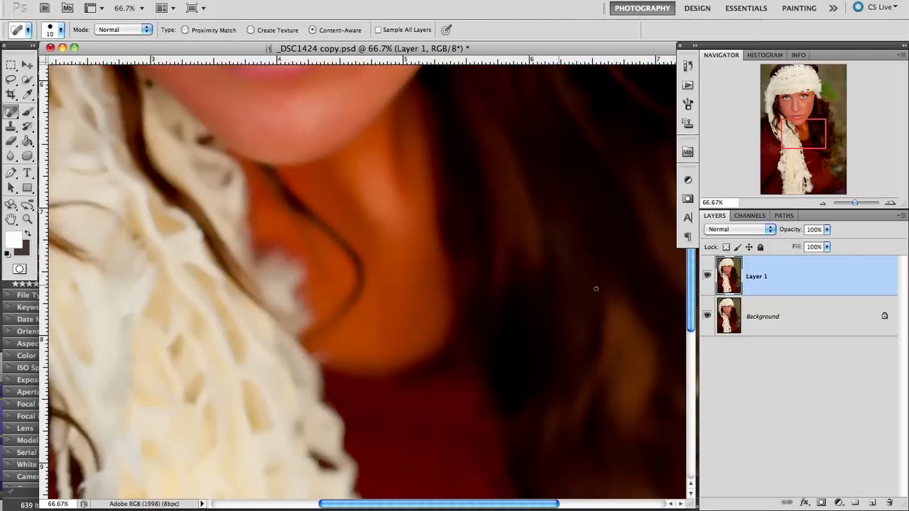
left_click(708, 279)
left_click(708, 278)
left_click(708, 279)
left_click(708, 279)
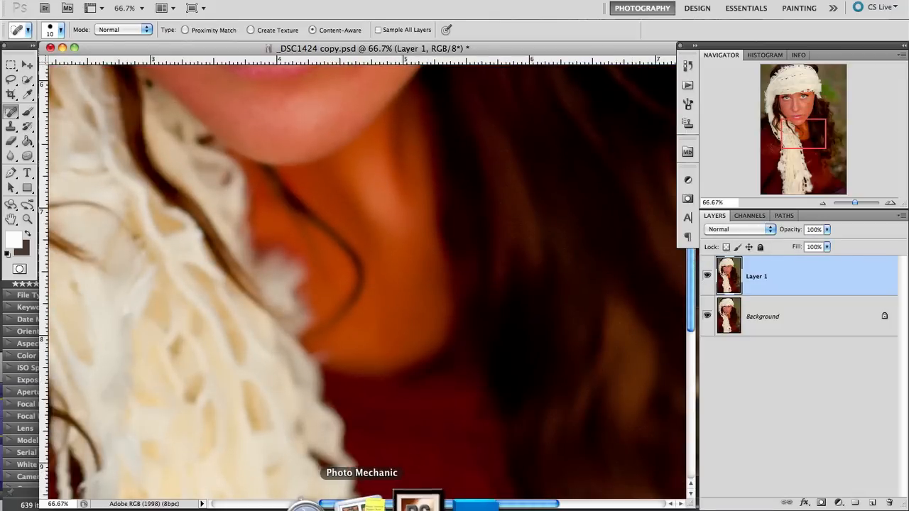
- Compare the dark hair beside the neck by switching the Portraiture-filtered Layer 1 off and on
left_click_drag(440, 505, 479, 506)
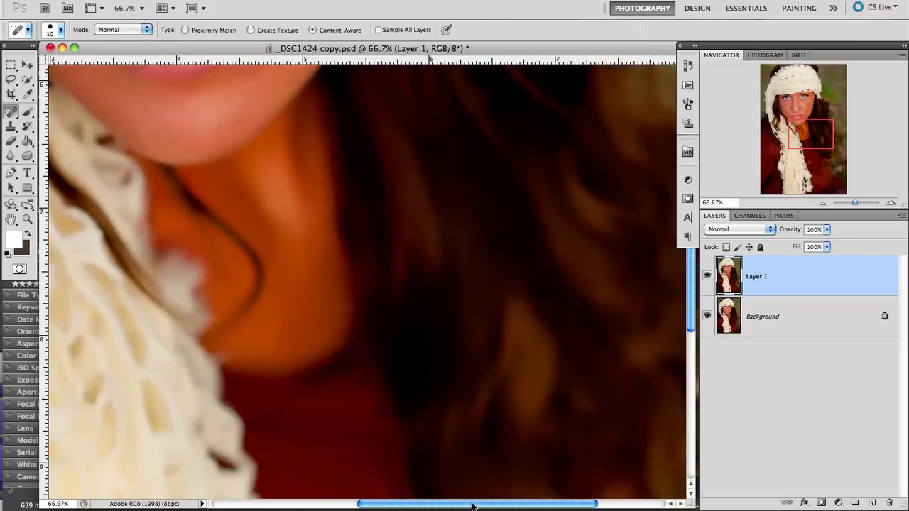
left_click(707, 277)
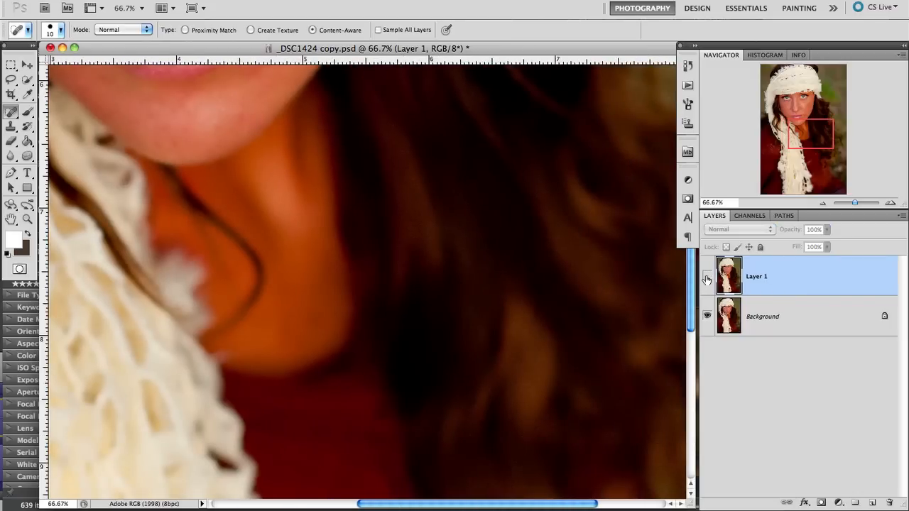
left_click(707, 278)
left_click(707, 277)
left_click(707, 278)
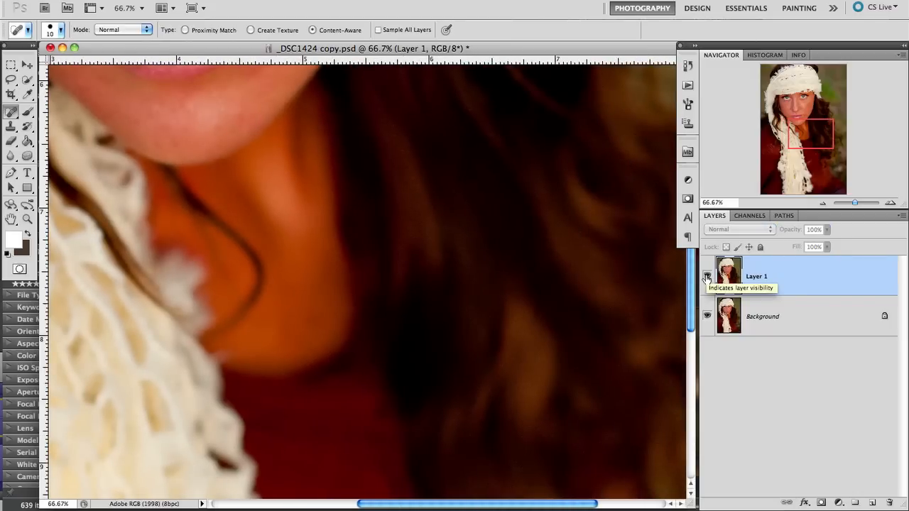
- Hide Layer 1 to examine the unfiltered face and the wider portrait at 33.33% zoom
scroll(547, 349, "up", 5)
scroll(548, 349, "up", 3)
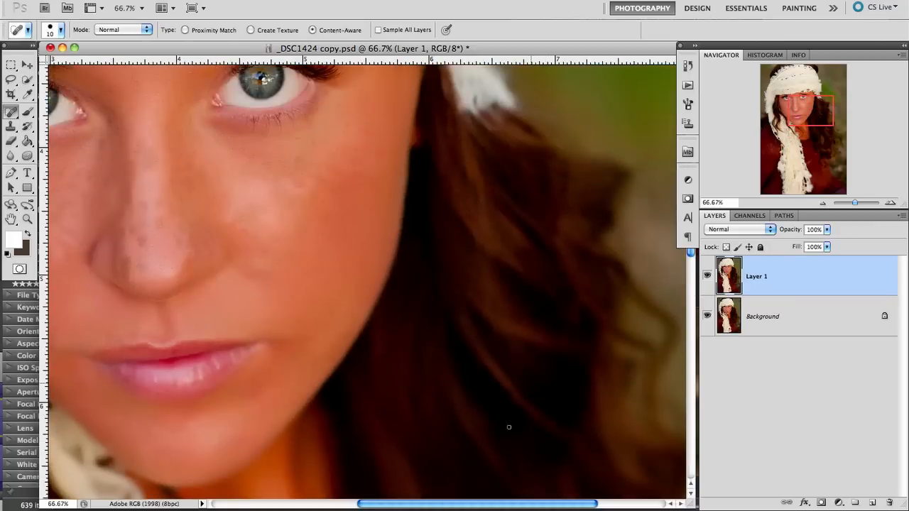
left_click_drag(477, 504, 426, 504)
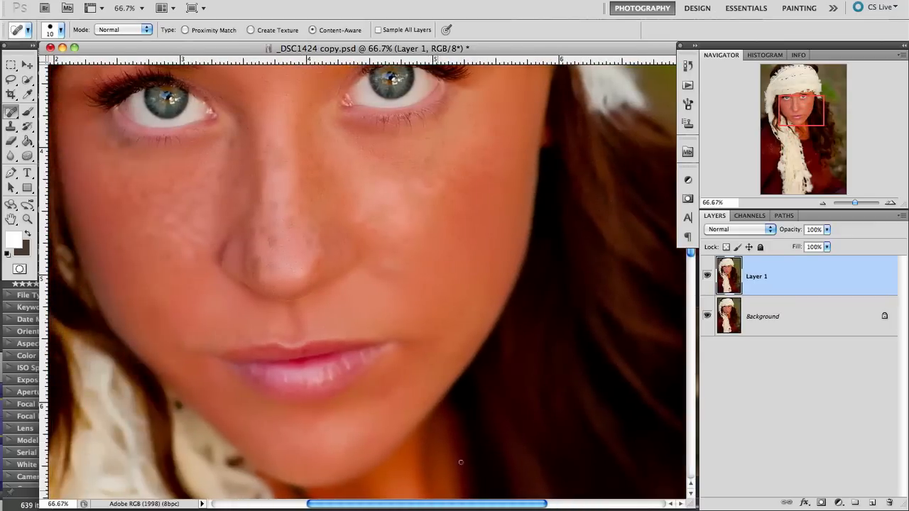
left_click(707, 277)
scroll(604, 338, "up", 2)
scroll(604, 338, "up", 2)
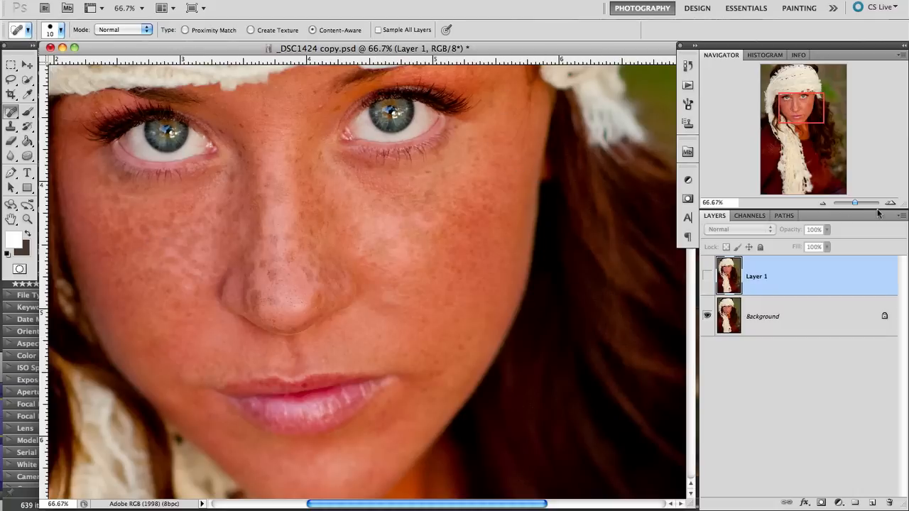
left_click(822, 204)
left_click(821, 204)
left_click(822, 204)
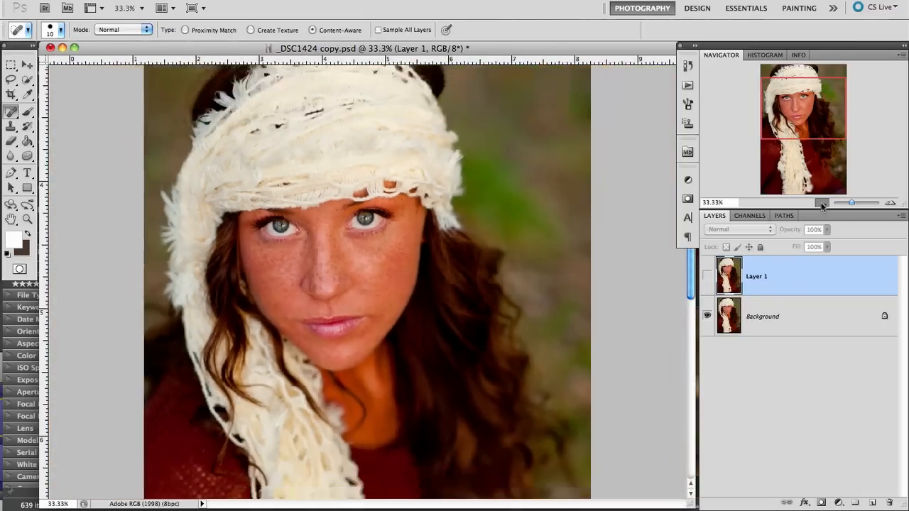